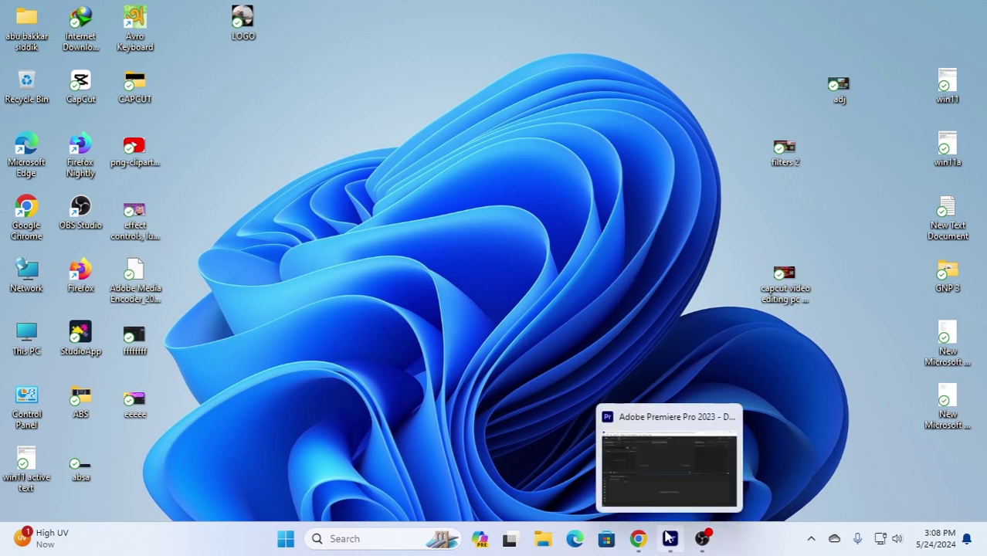
Step: Switch to the open Adobe Premiere Pro project
left_click(671, 538)
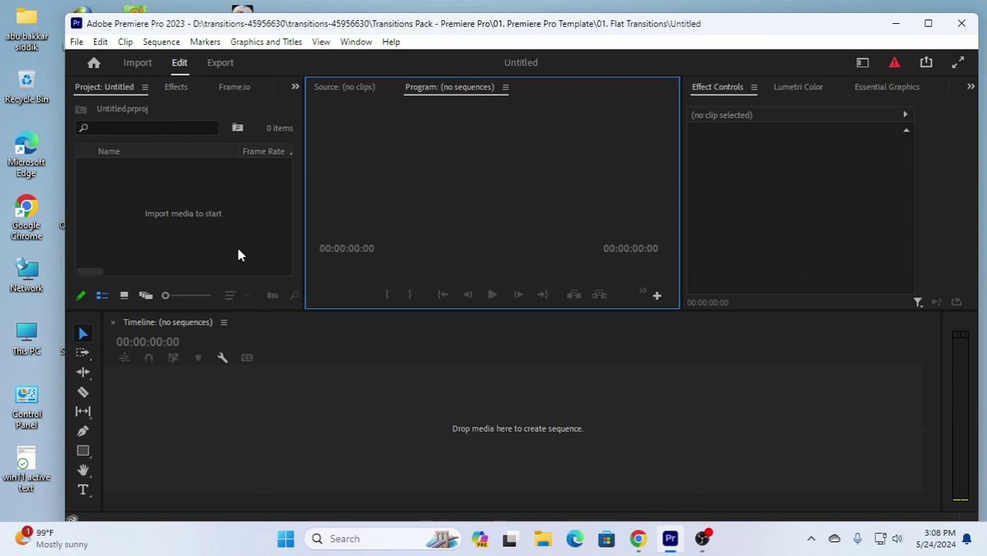
right_click(157, 201)
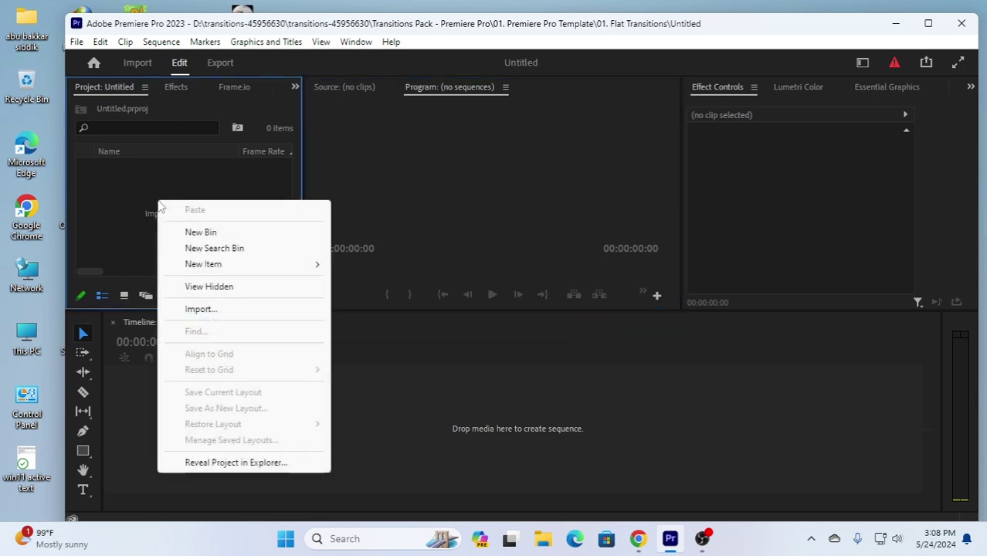
left_click(197, 310)
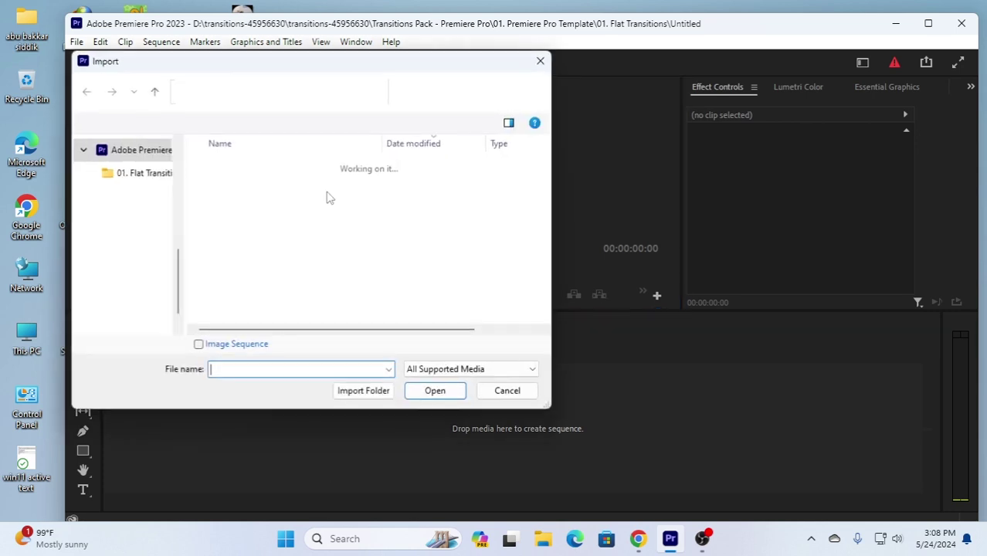
left_click(293, 192)
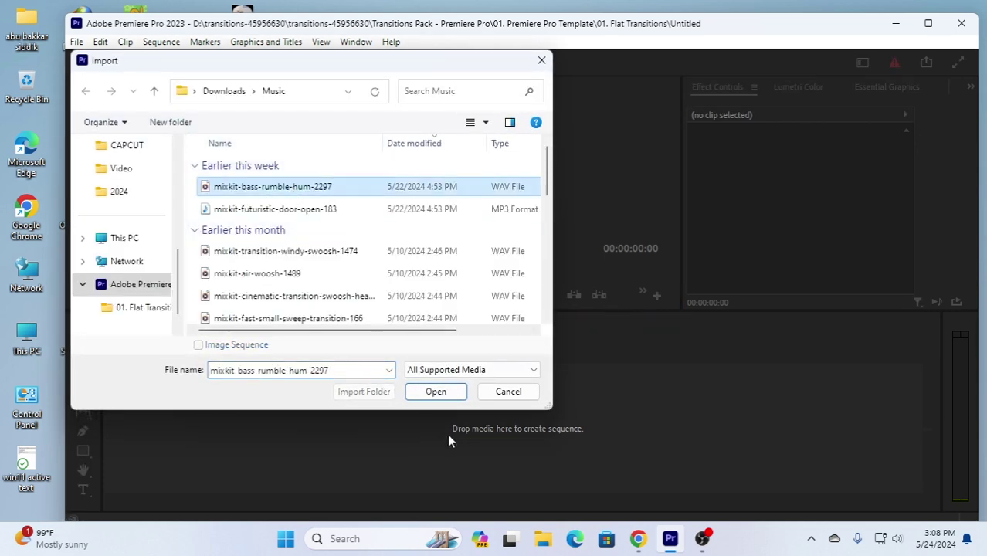
left_click(437, 392)
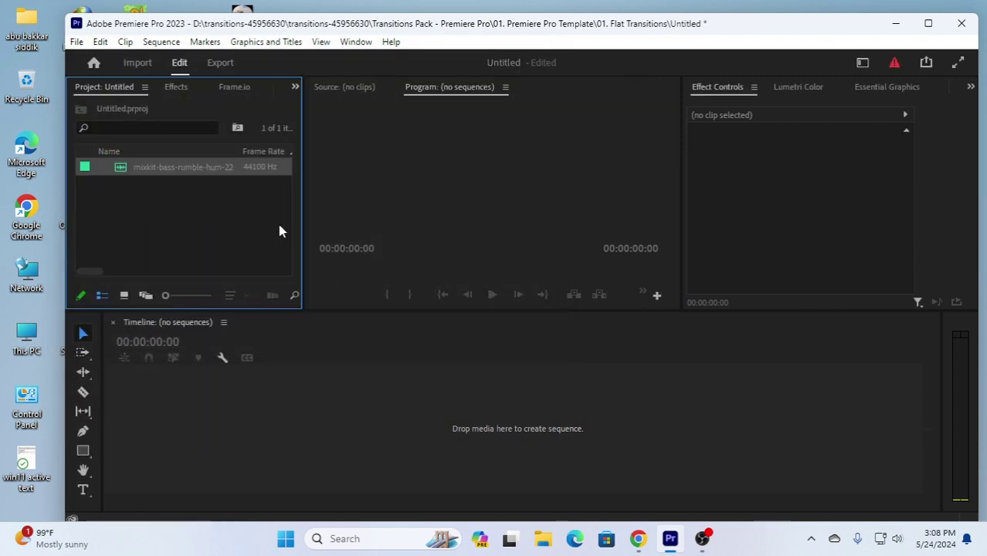
left_click_drag(204, 179, 321, 441)
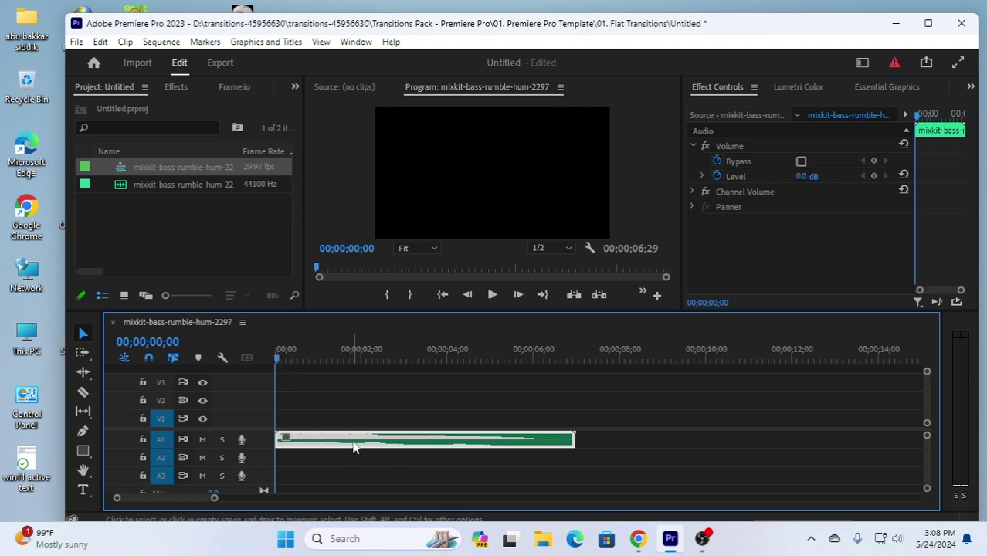
key("Delete")
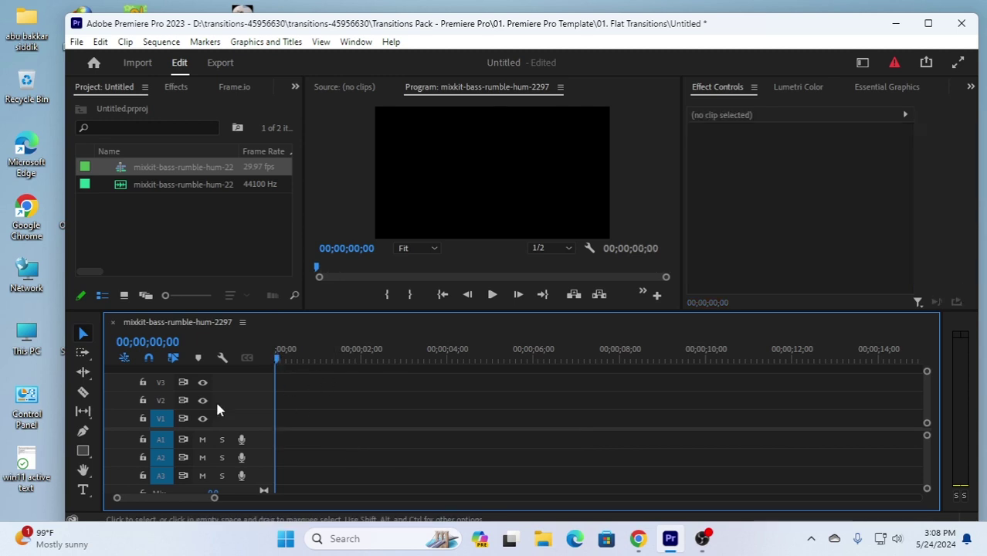
left_click(187, 207)
left_click_drag(188, 207, 198, 172)
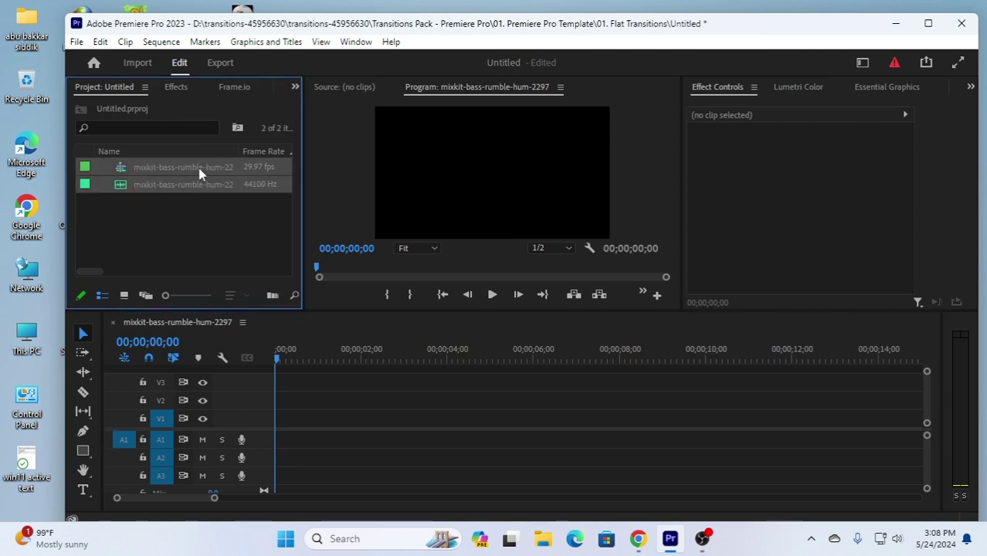
key("Delete")
Step: Import the video mixkit-mother-with-her-happy-daughters-4549-medium.mp4 from the Video folder in Downloads into the project
right_click(200, 205)
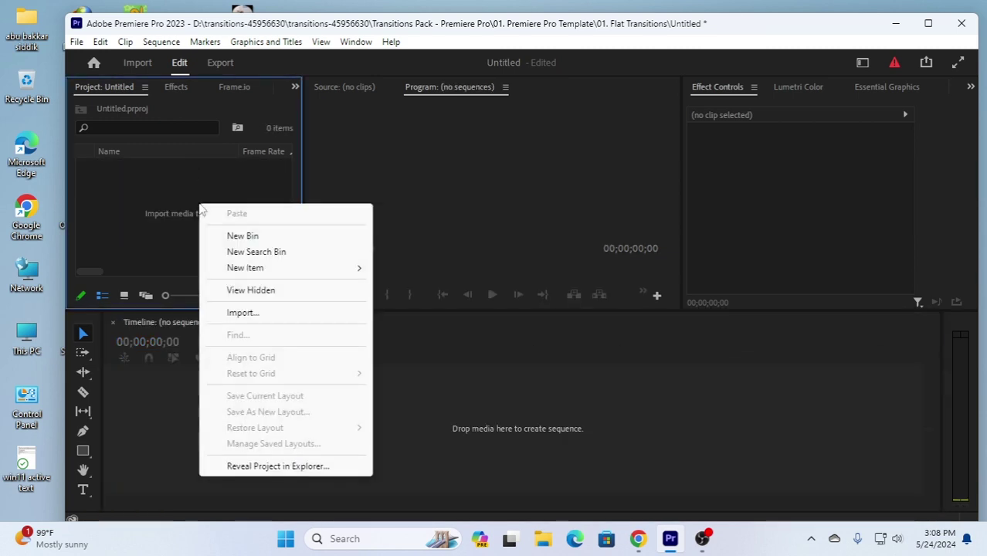
left_click(241, 313)
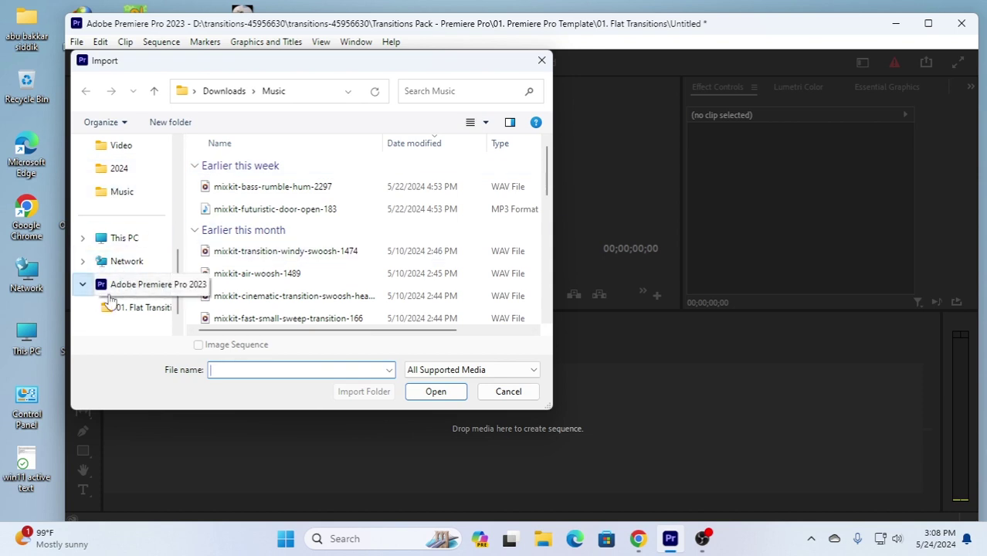
scroll(118, 220, "down", 1)
scroll(120, 221, "up", 5)
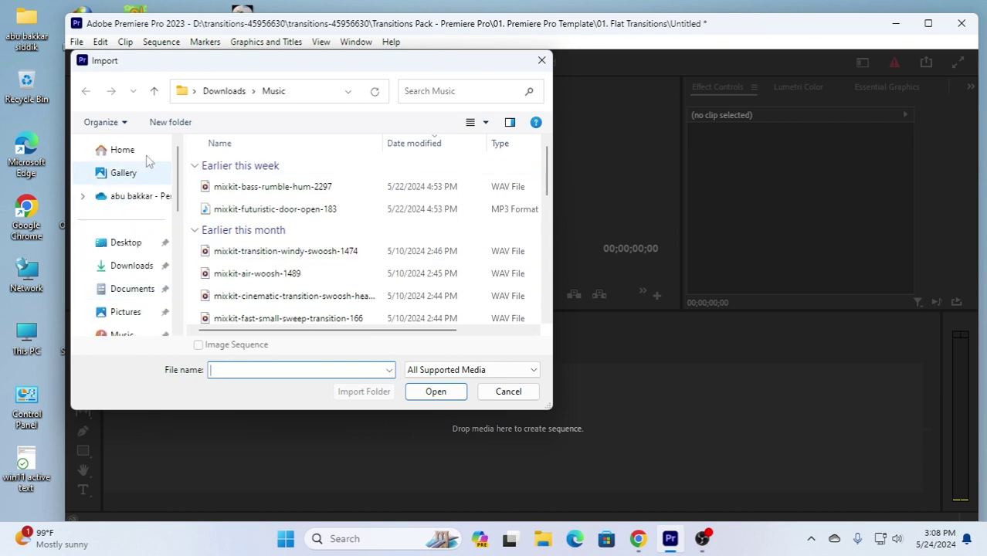
scroll(143, 224, "down", 2)
left_click(133, 193)
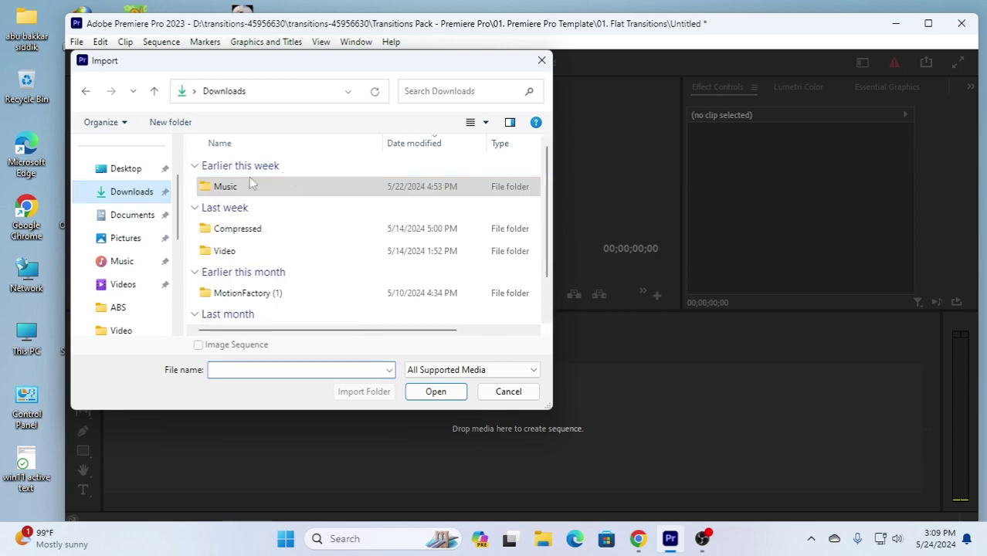
double_click(228, 252)
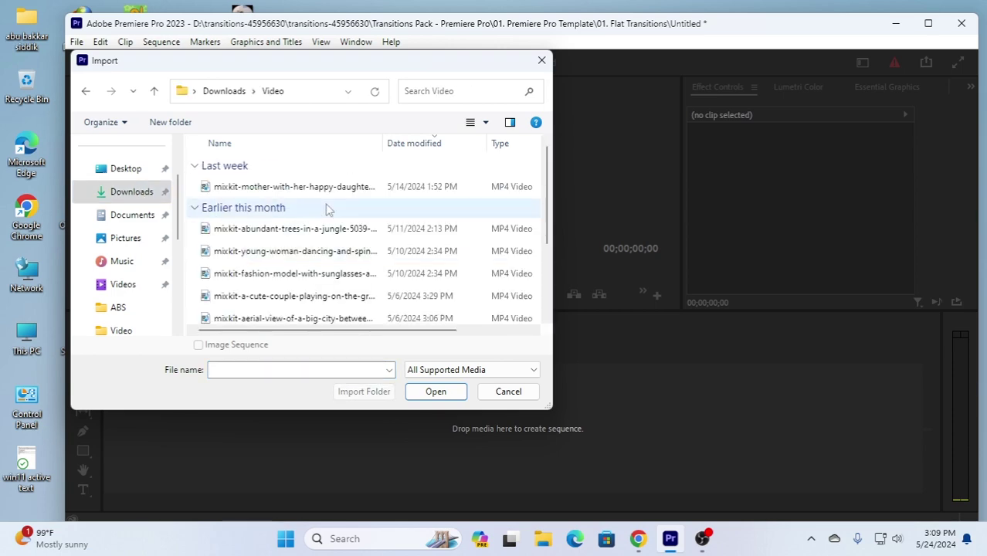
left_click(309, 188)
left_click(435, 391)
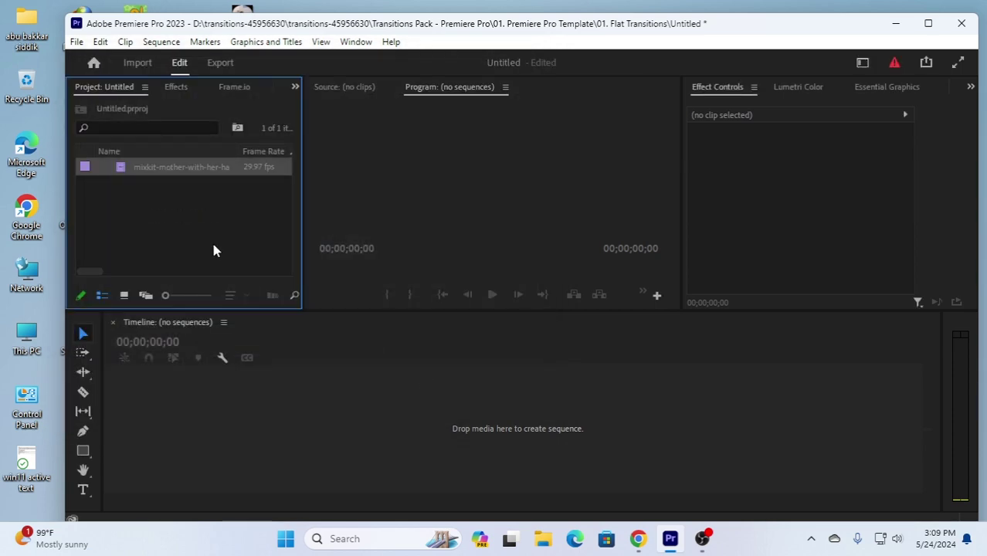
Step: Create a sequence from the imported video clip with the playhead at 00:00:04:19, and maximize the program window
left_click_drag(165, 170, 336, 414)
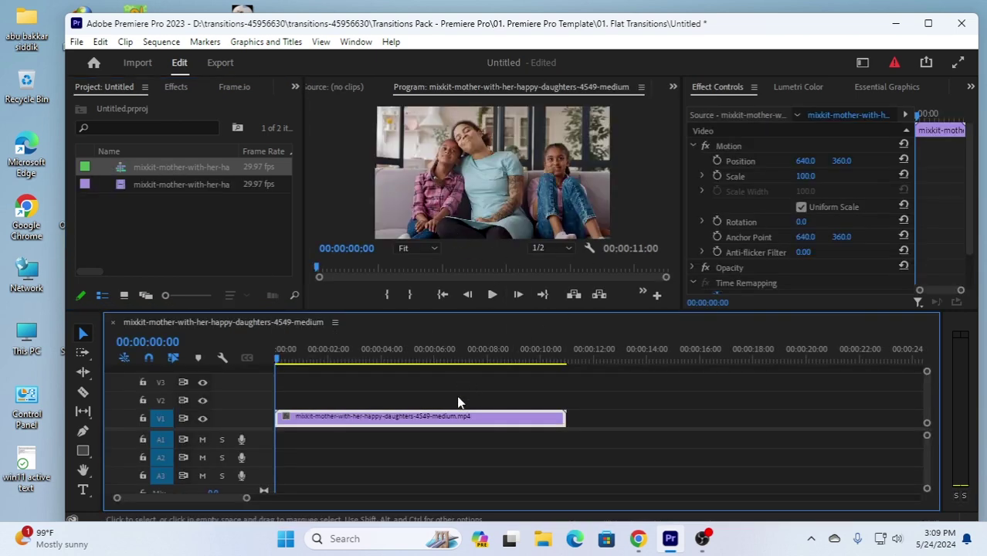
left_click_drag(279, 365, 398, 385)
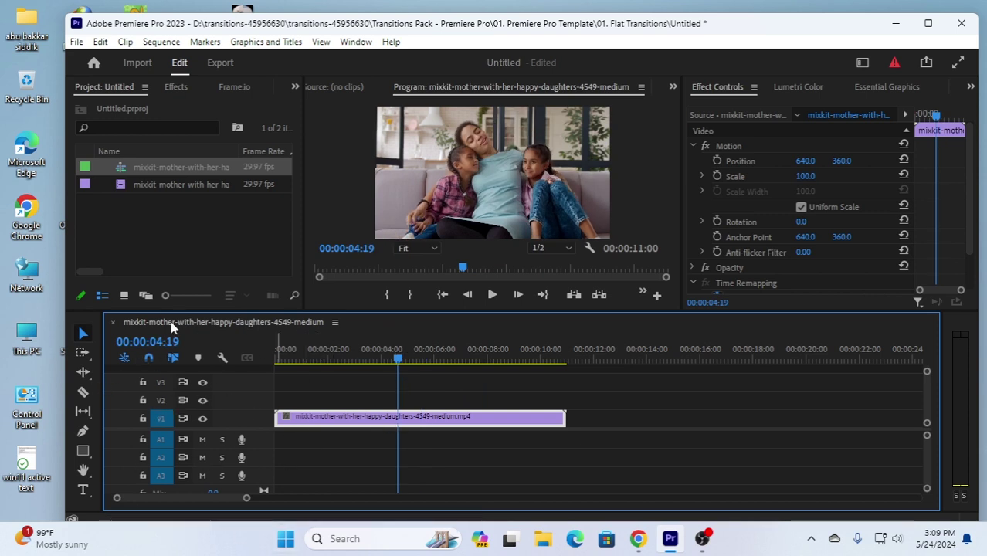
left_click(929, 23)
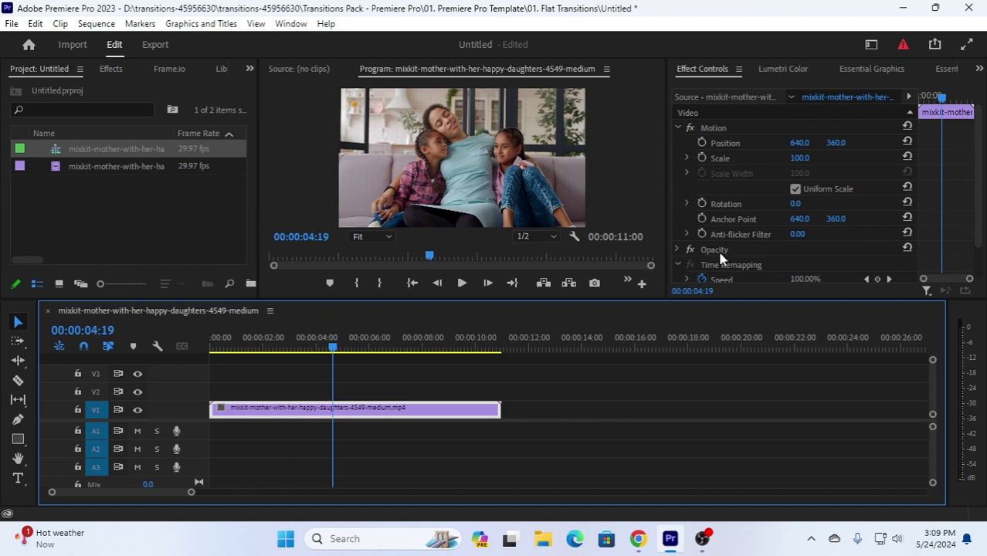
Step: Examine the clip's Opacity effect in the effect controls, including its mask tools, opacity value and blend mode
scroll(718, 258, "down", 1)
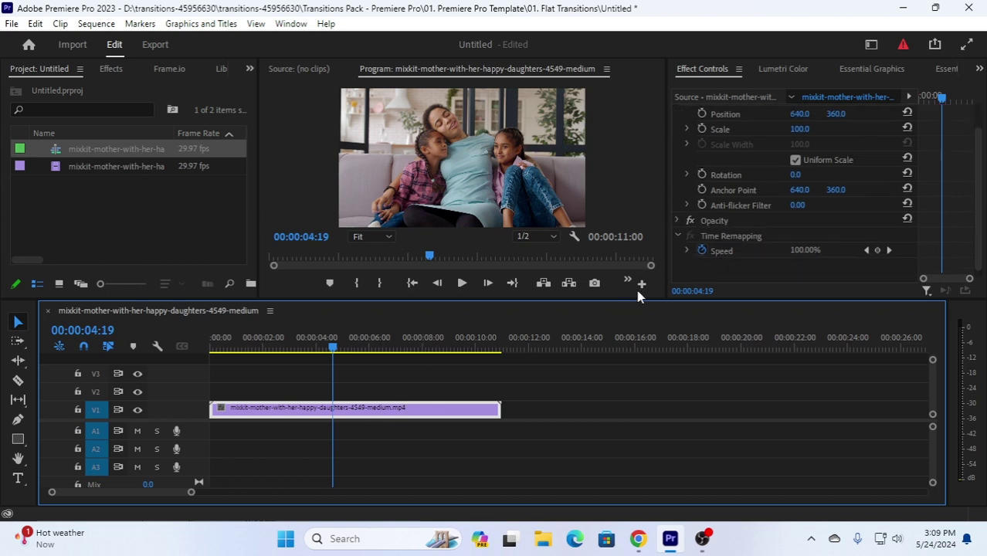
left_click(679, 222)
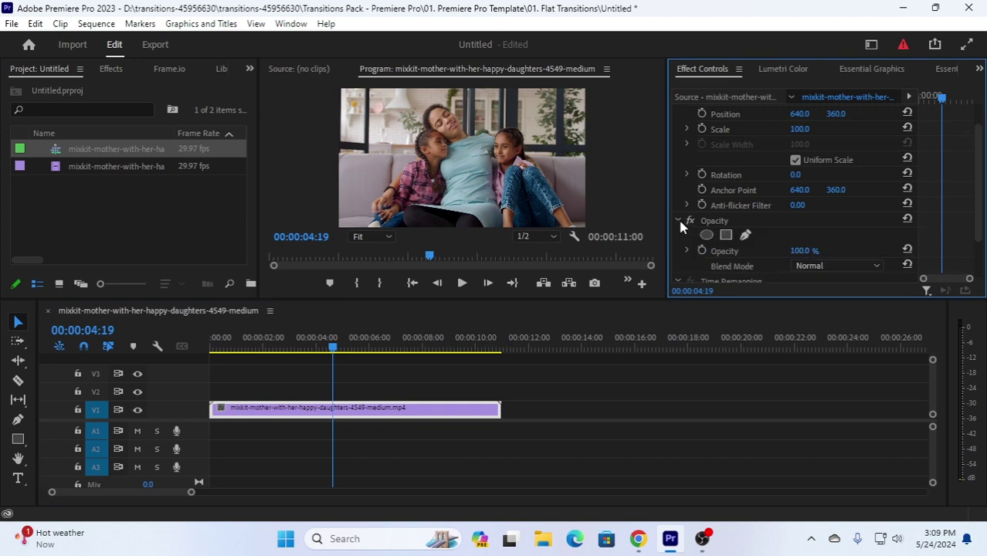
left_click(679, 222)
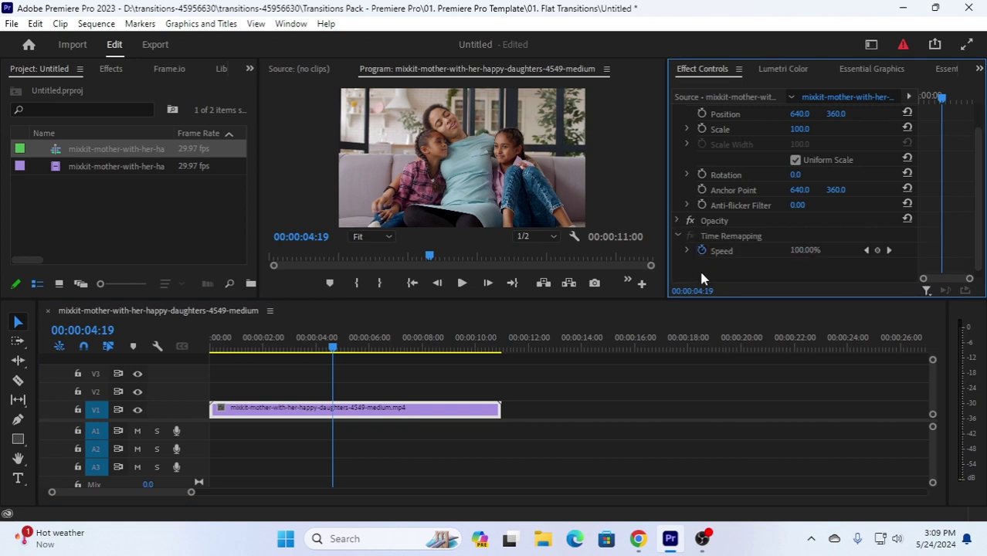
left_click(679, 221)
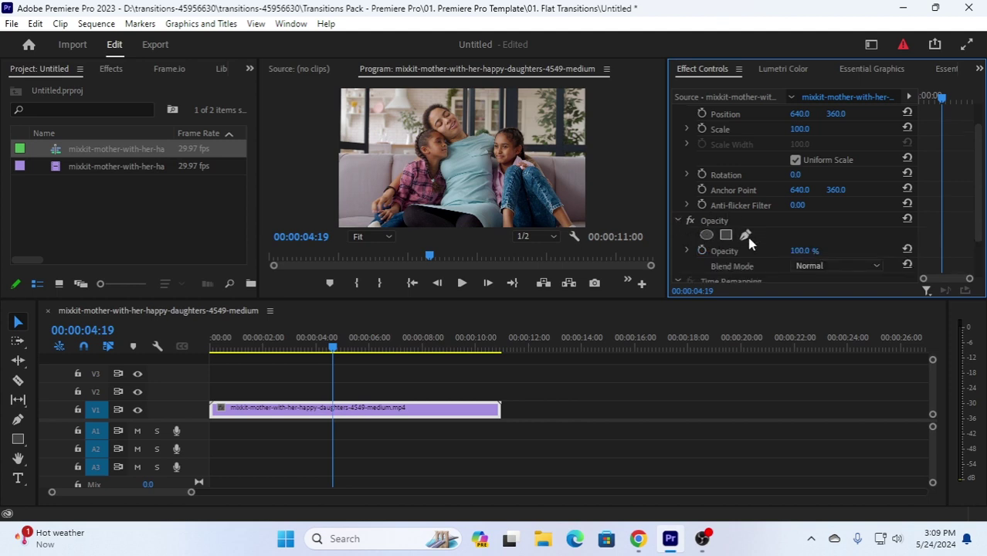
left_click(677, 220)
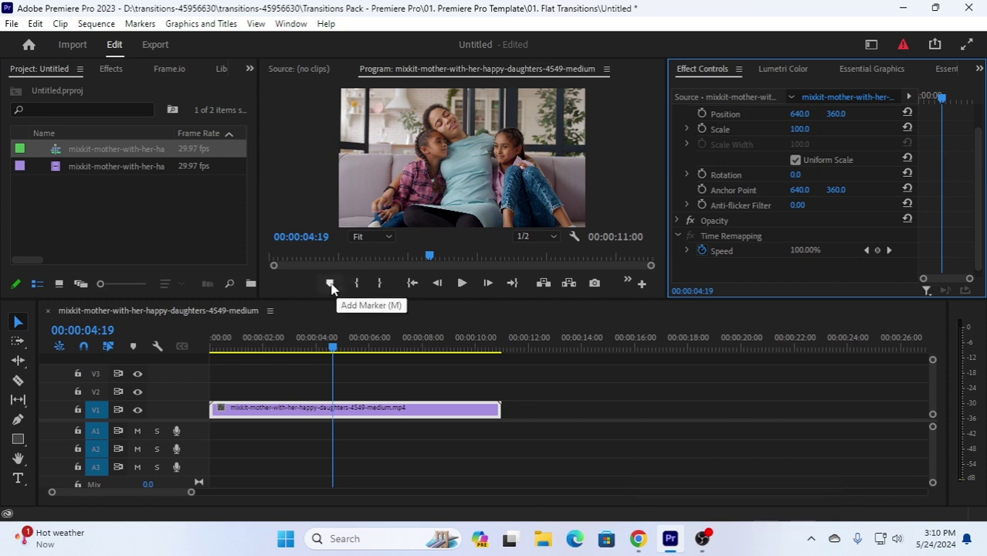
left_click(678, 222)
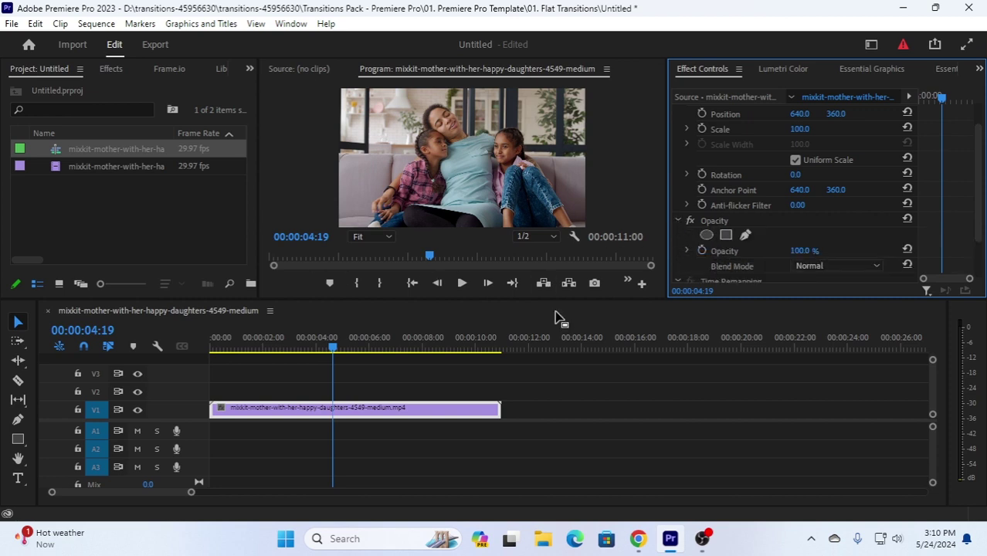
left_click(678, 222)
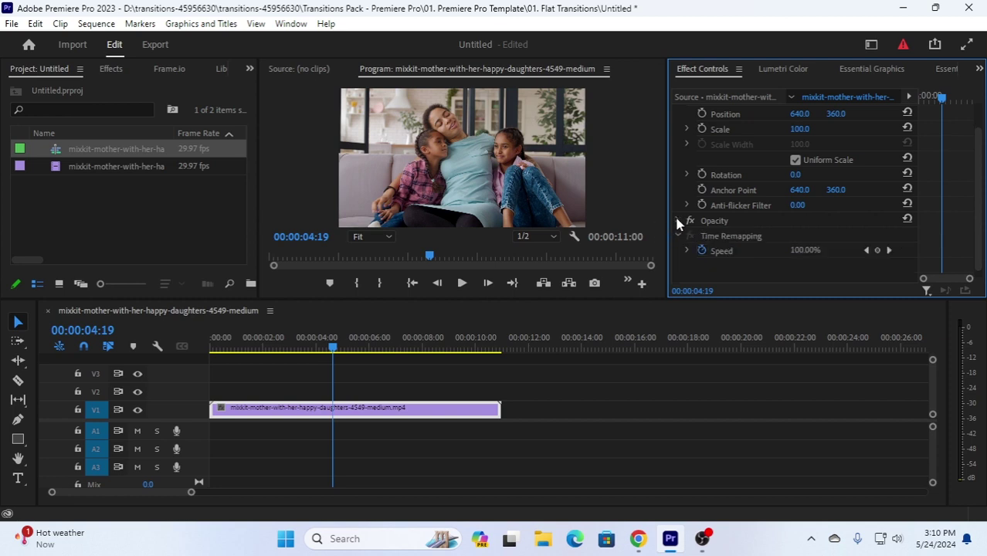
left_click(678, 221)
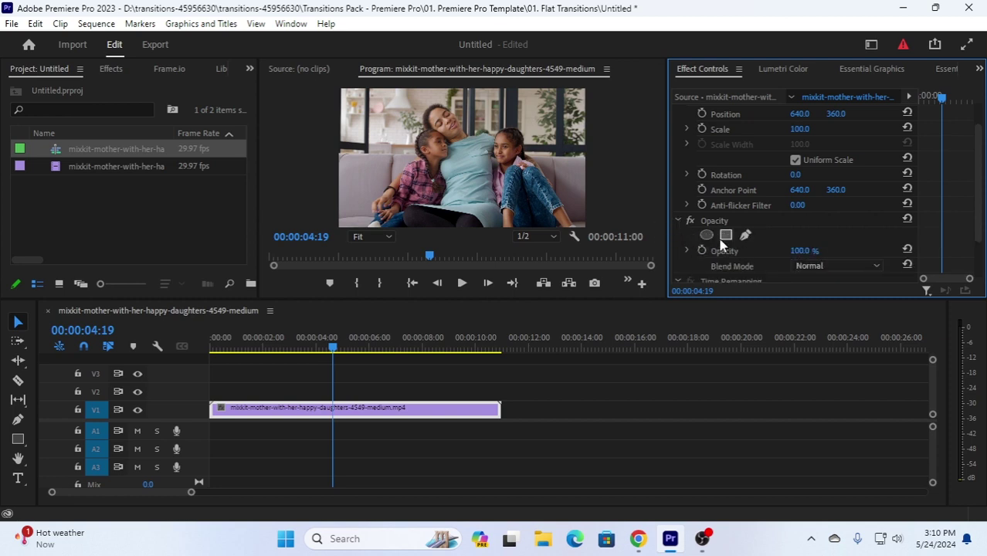
left_click(677, 221)
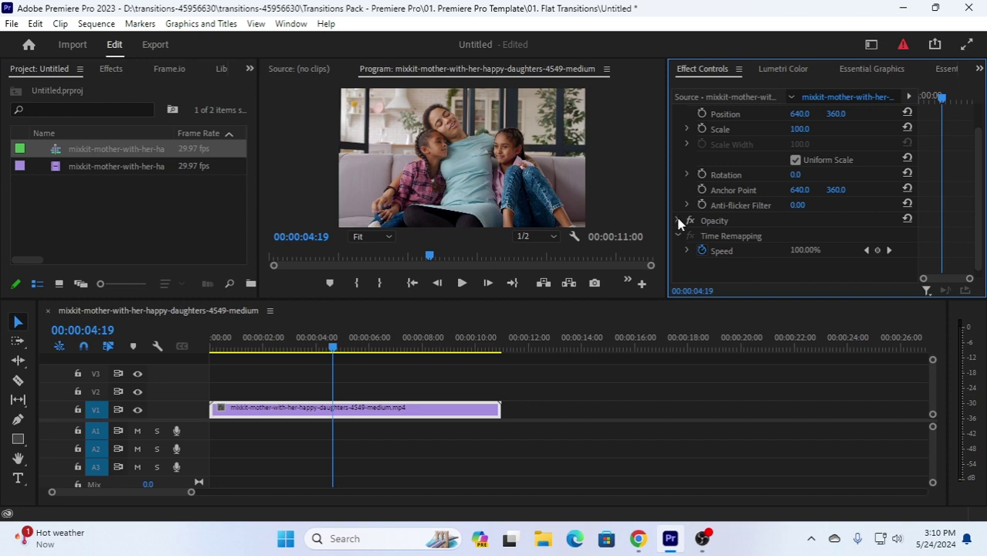
left_click(453, 402)
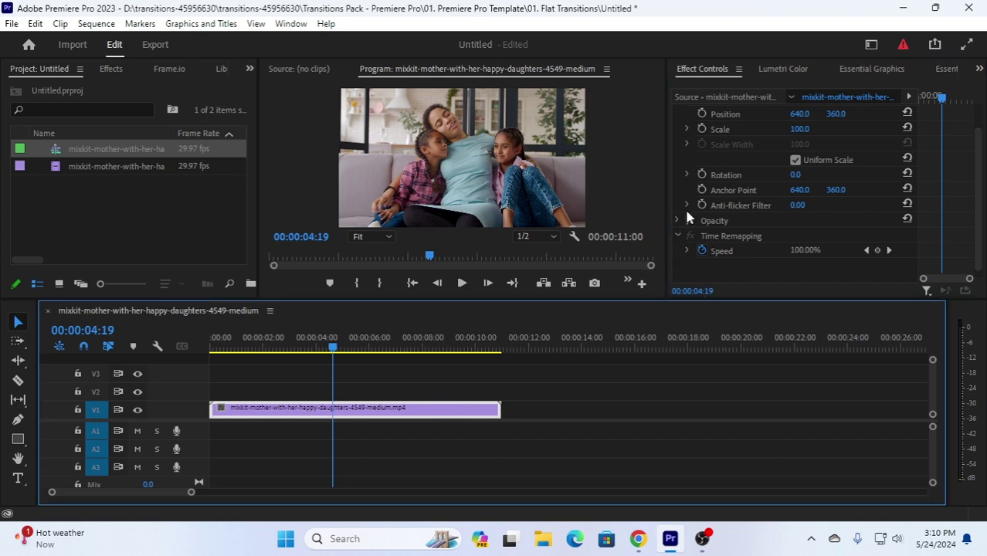
Step: Collapse the clip's Time Remapping settings and expand its Opacity settings
left_click(676, 236)
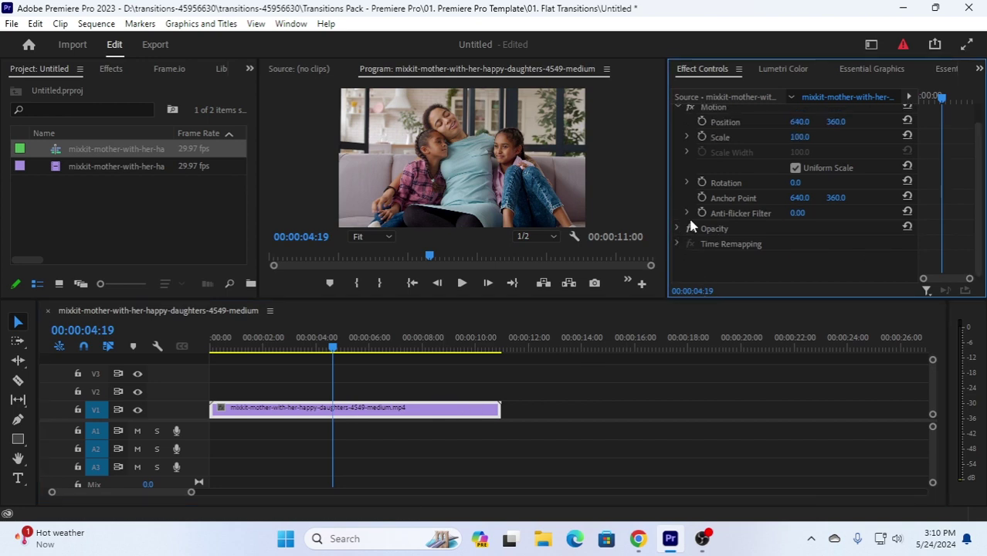
left_click(673, 229)
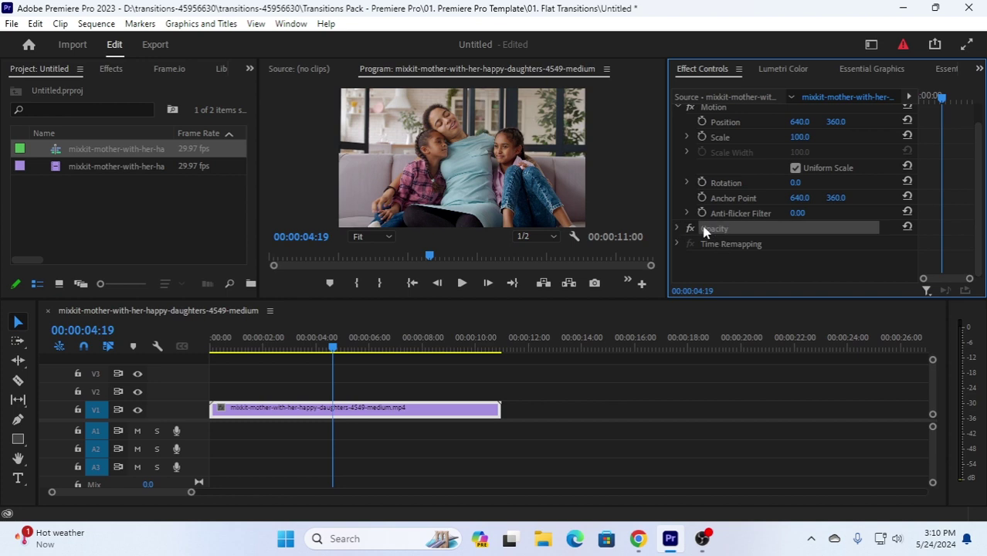
left_click(680, 230)
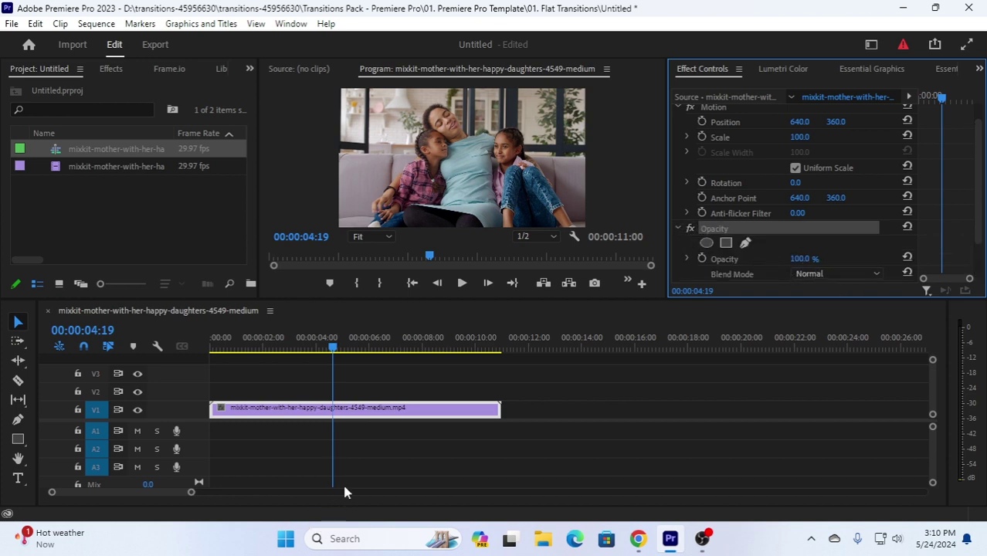
Step: Lower the opacity of the video clip on track V1 to 48%
left_click(359, 413)
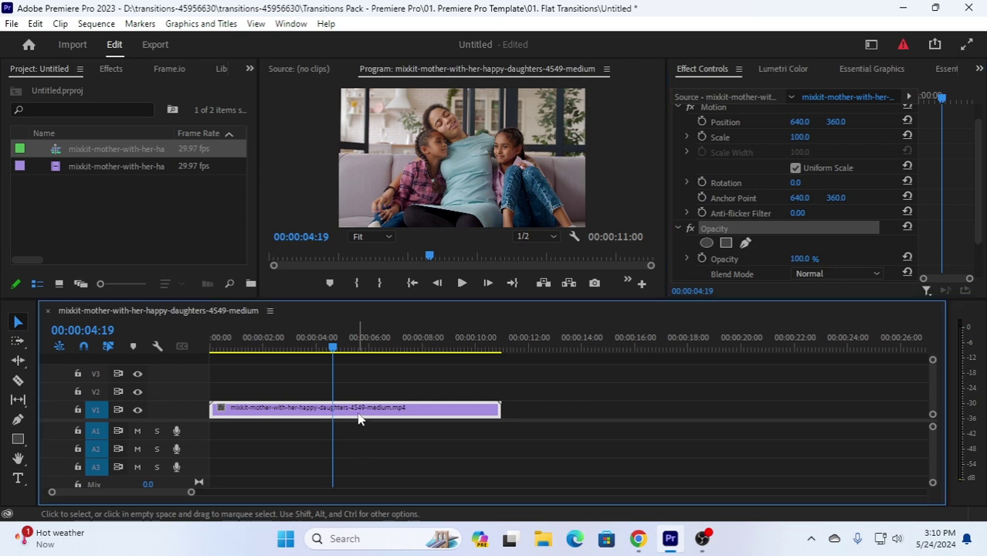
left_click(805, 259)
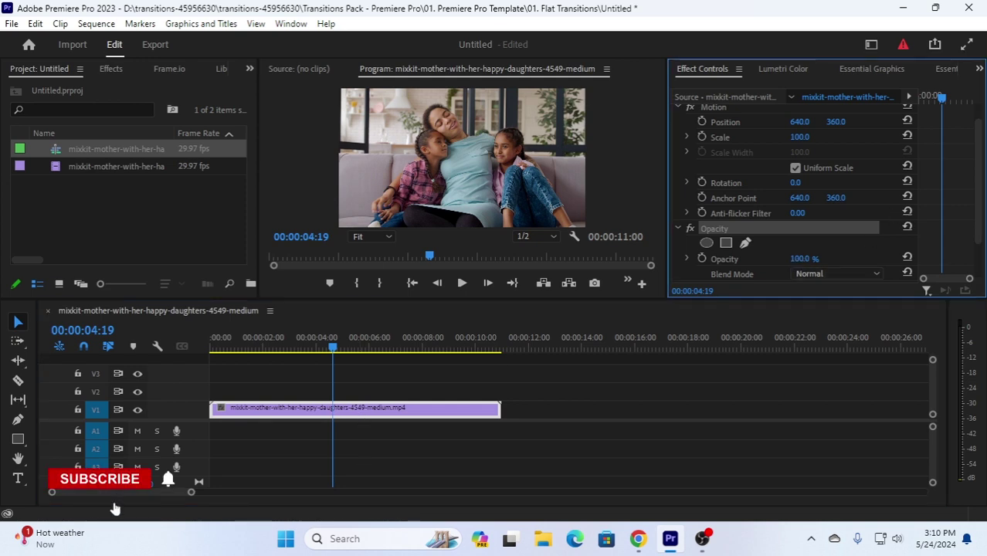
left_click_drag(804, 260, 766, 260)
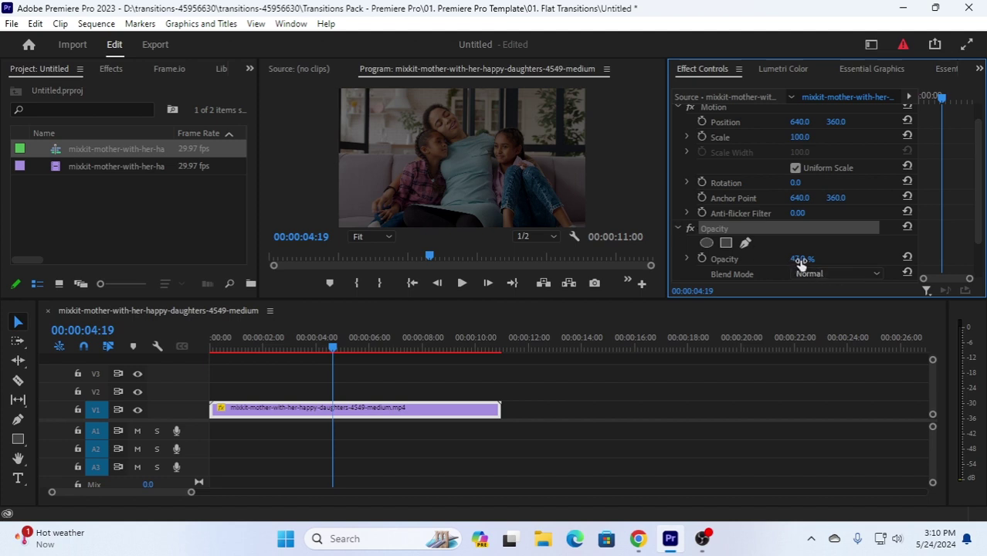
mouse_move(801, 263)
left_mouse_down()
mouse_move(777, 262)
mouse_move(827, 263)
mouse_move(810, 257)
left_mouse_up()
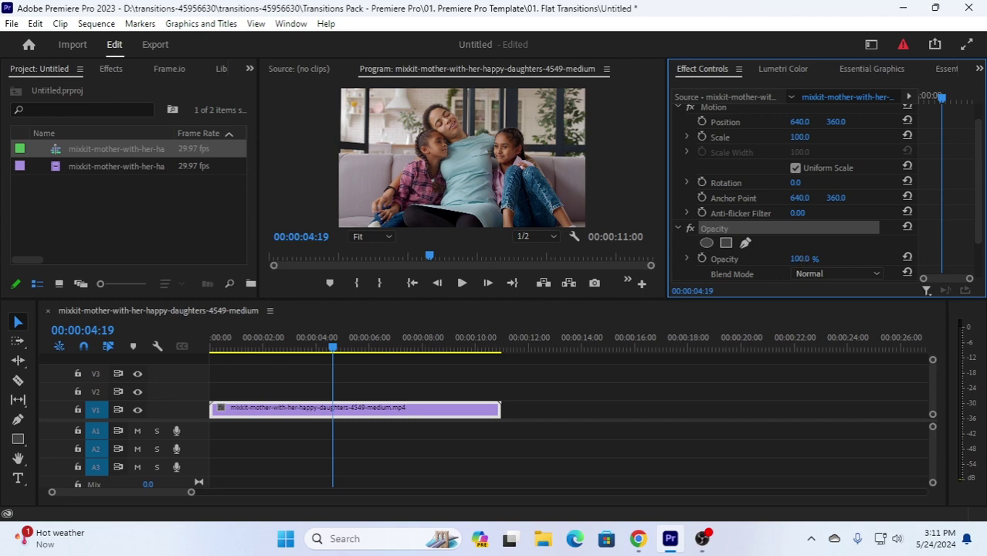
mouse_move(802, 259)
left_mouse_down()
mouse_move(761, 259)
mouse_move(796, 258)
left_mouse_up()
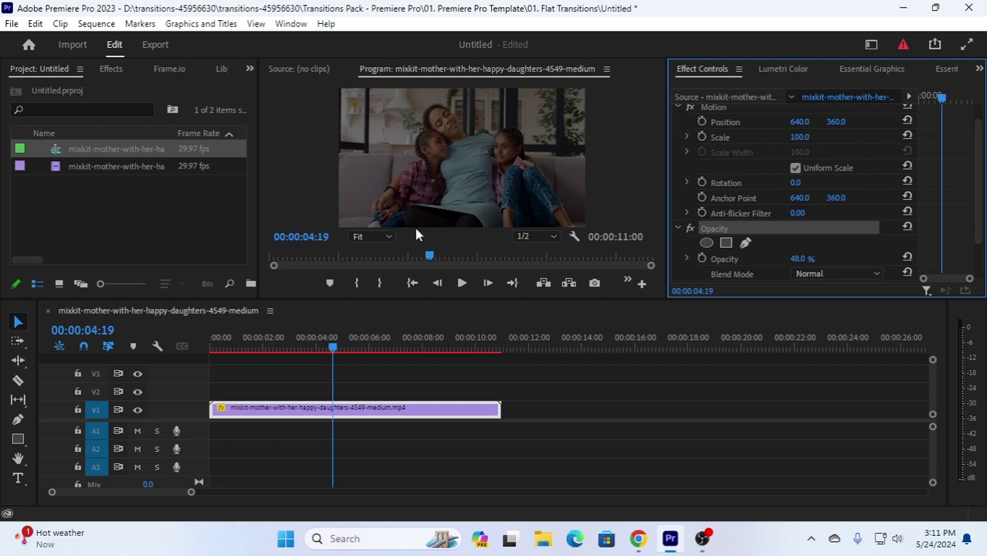
Step: Restore the V1 clip's opacity to 100%, and enable opacity keyframing at 00:00:00:16 with a starting value of 0%
left_click_drag(797, 260, 849, 260)
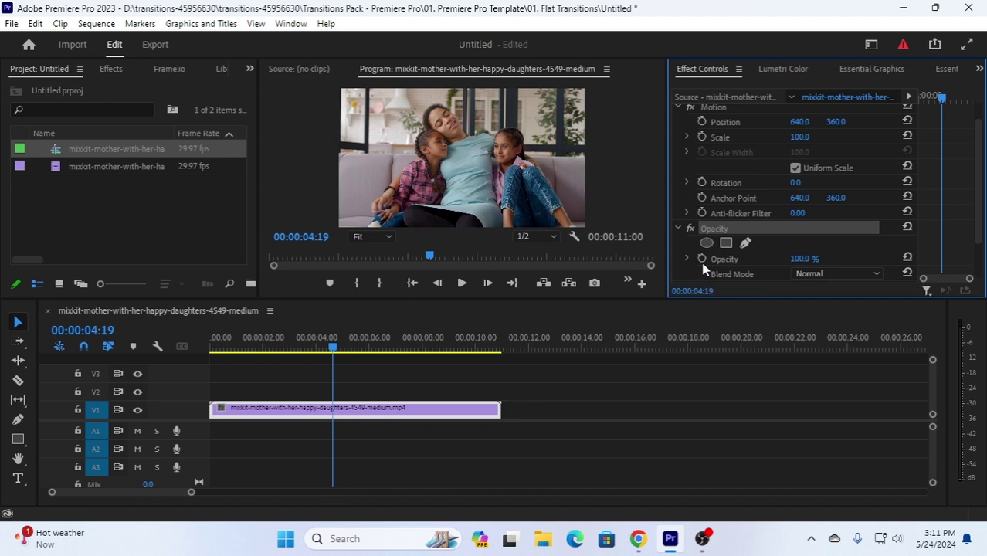
left_click_drag(334, 349, 223, 359)
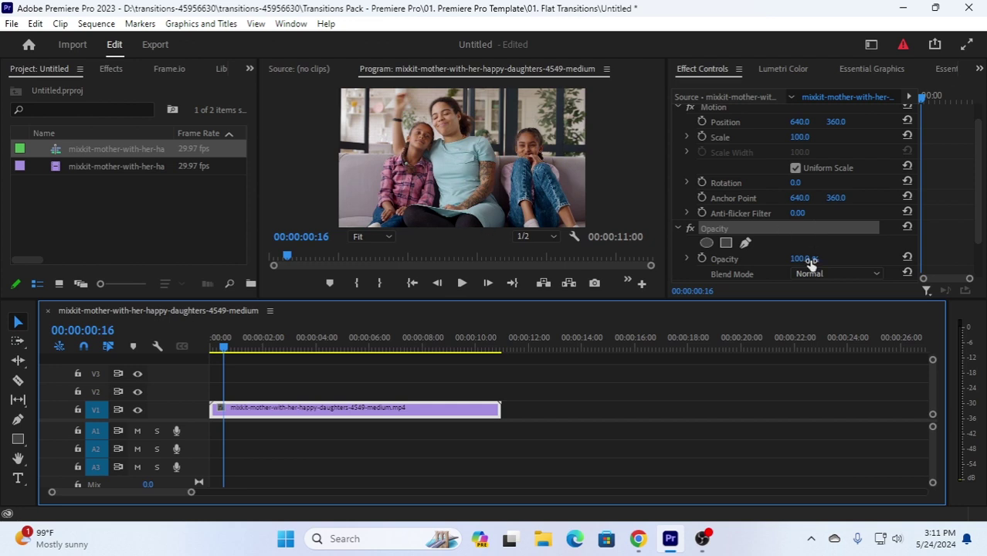
scroll(705, 254, "down", 2)
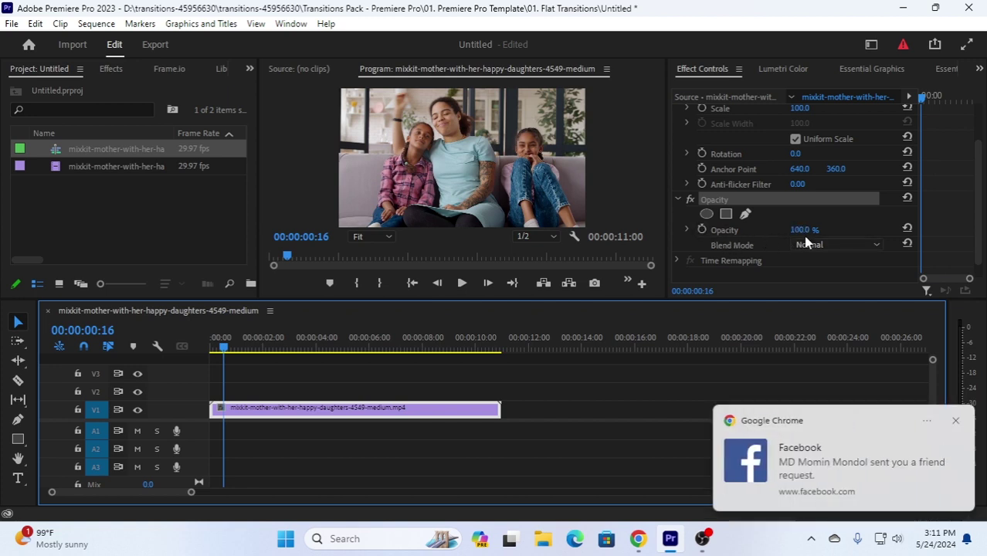
left_click_drag(801, 231, 724, 231)
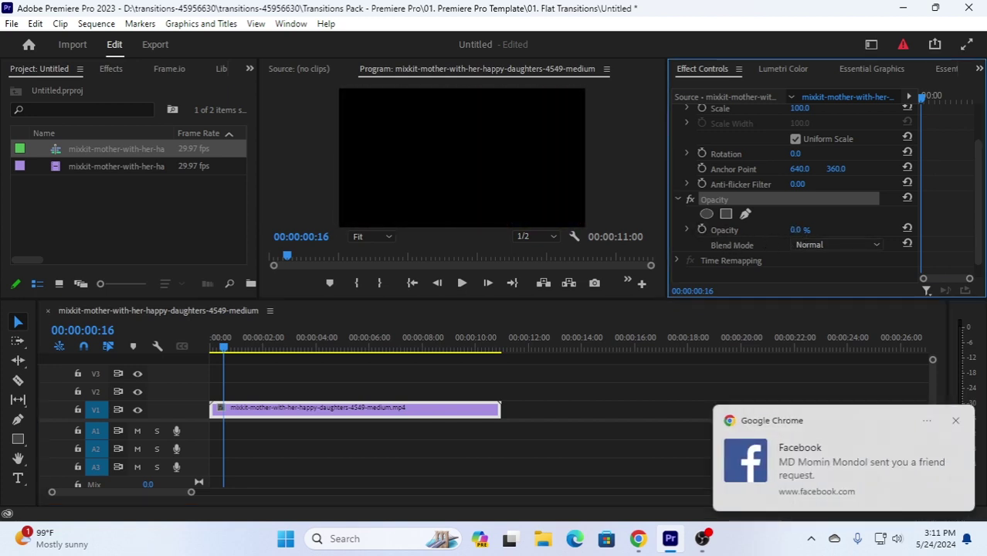
left_click(702, 230)
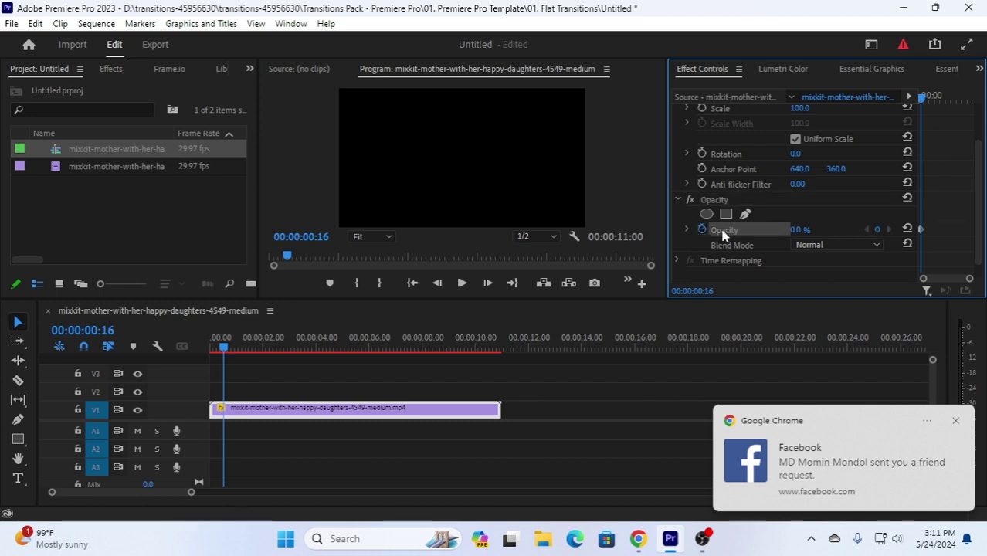
Step: Add a second opacity keyframe of 100% at 00:00:05:13 on the V1 clip
left_click_drag(924, 97, 947, 100)
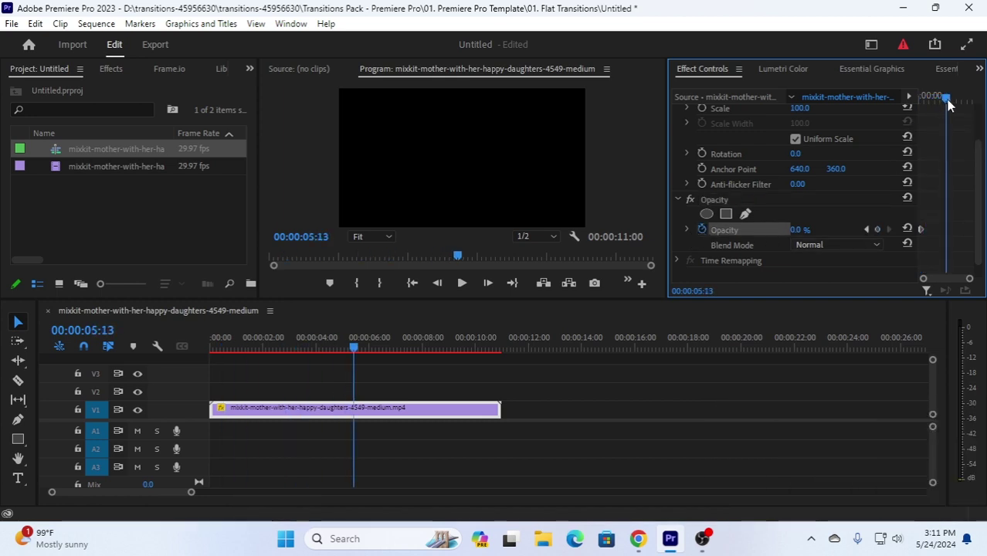
left_click(795, 230)
type("100")
key("Return")
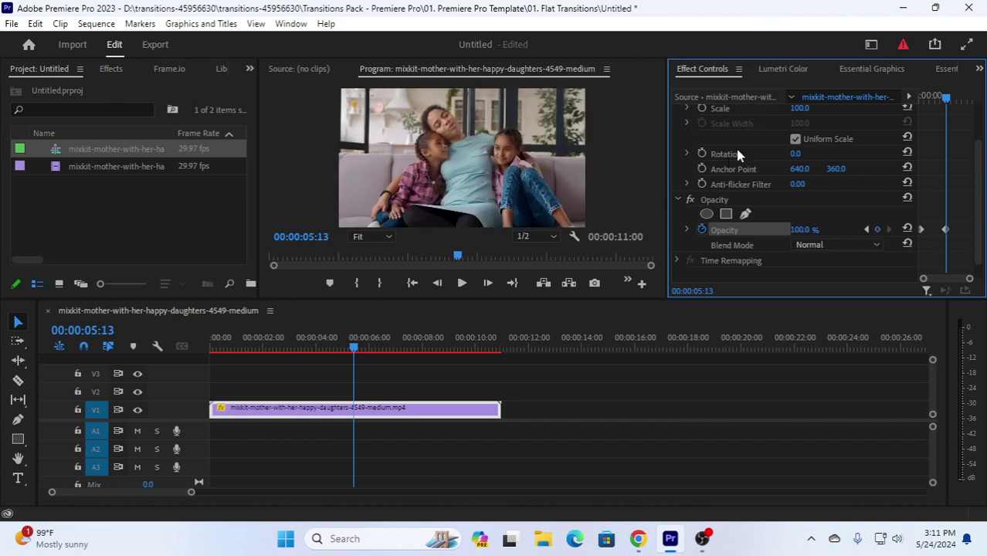
Step: Play the sequence from its beginning to preview the opacity fade-in, and park the playhead at 00:00:01:04
left_click_drag(949, 102, 800, 115)
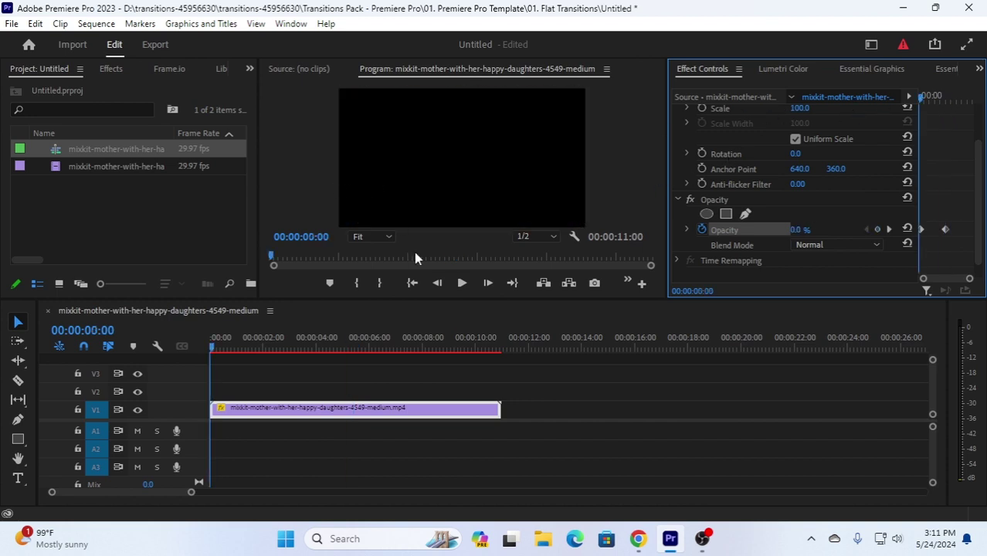
left_click(462, 284)
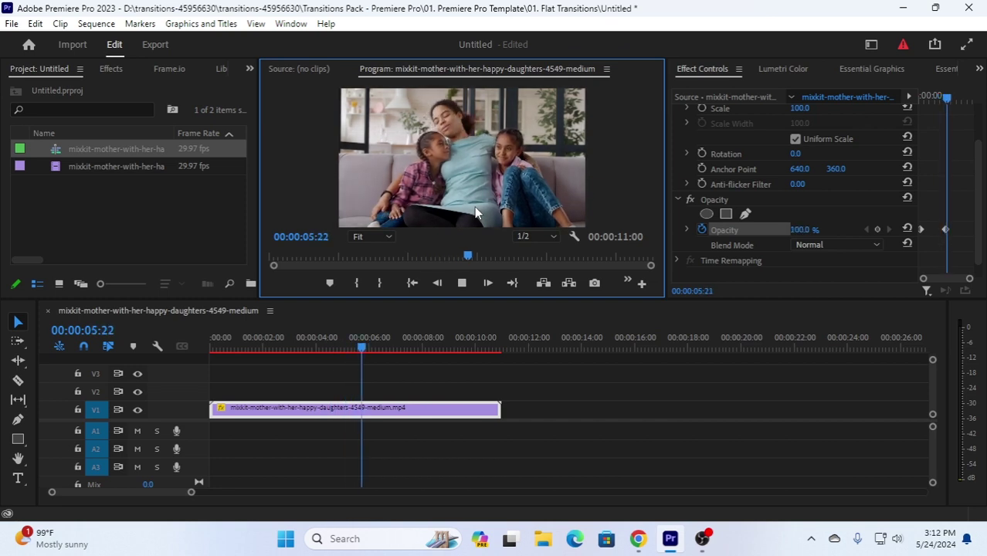
left_click(687, 227)
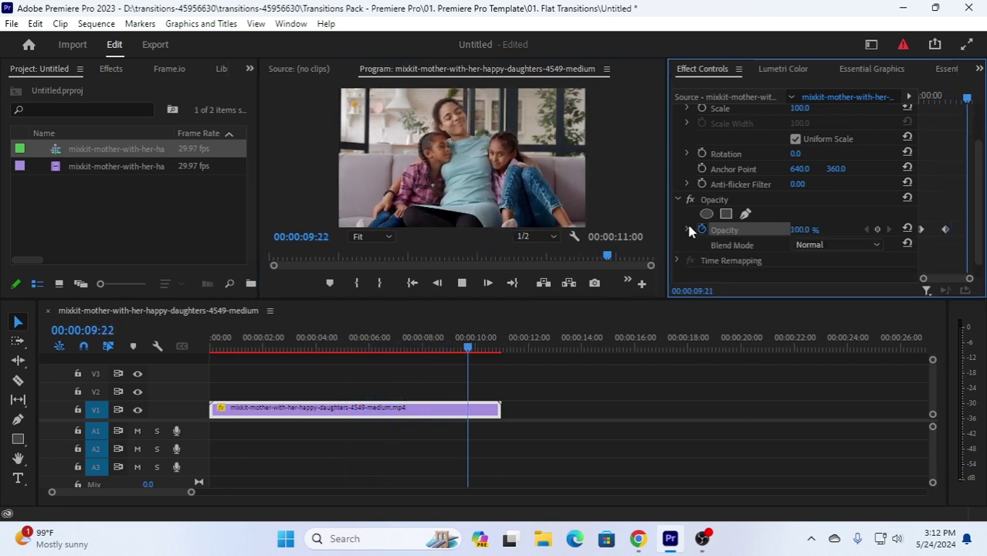
left_click(463, 283)
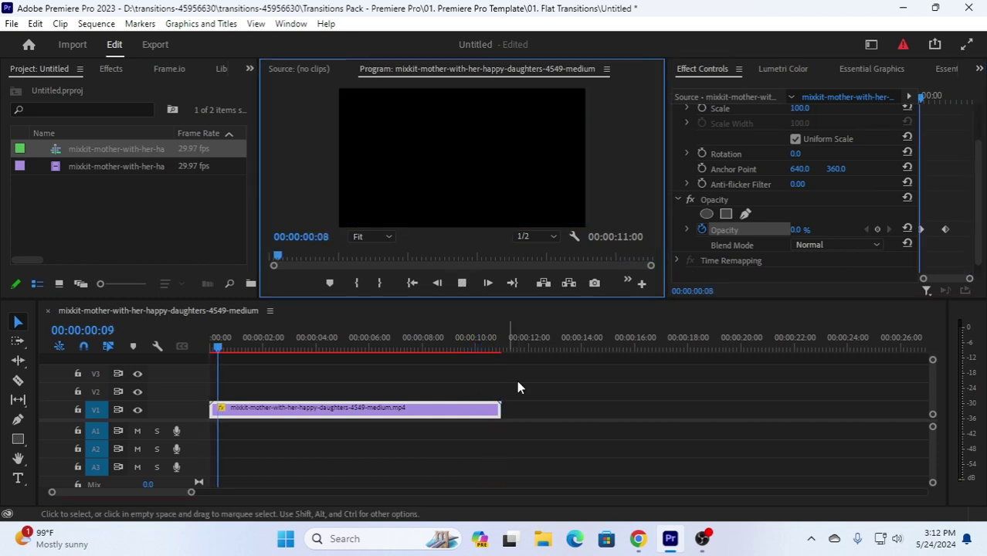
left_click(462, 283)
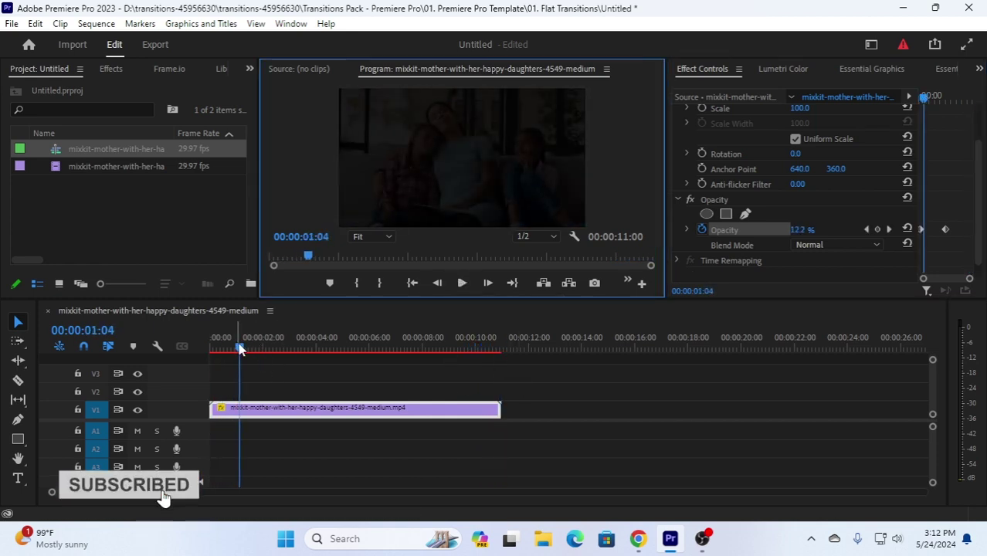
Step: Remove all opacity keyframes from the V1 clip, turn off opacity animation and set the opacity to 100%
left_click(918, 229)
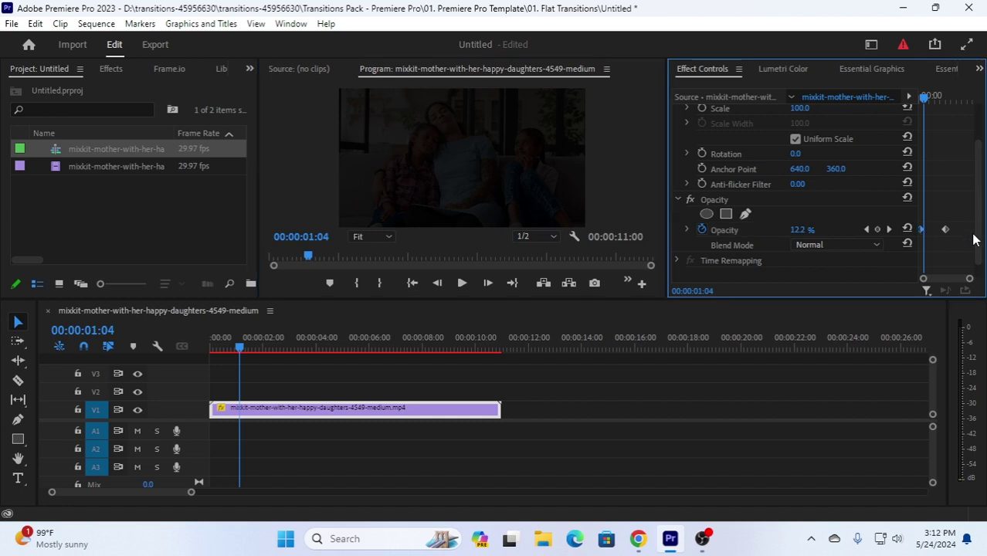
key("Delete")
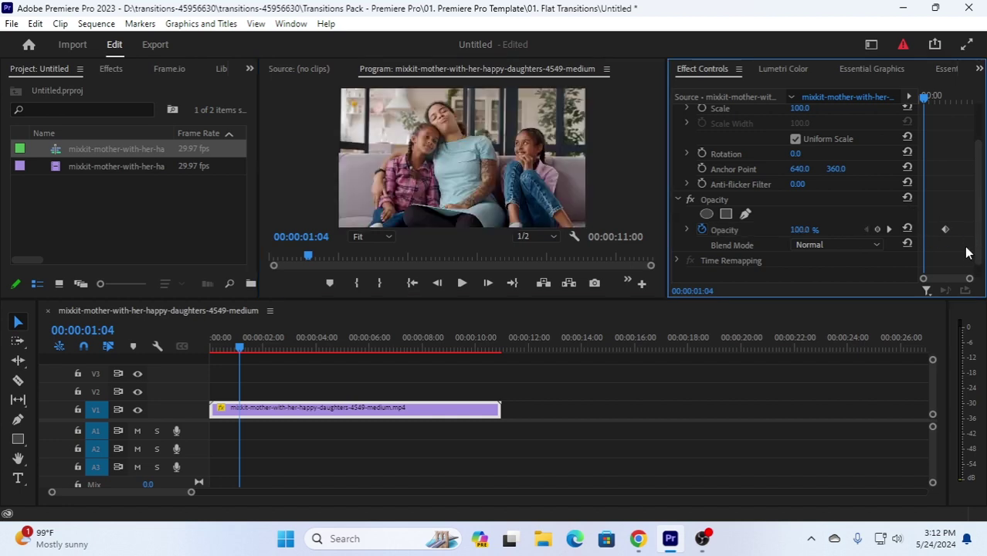
key("Delete")
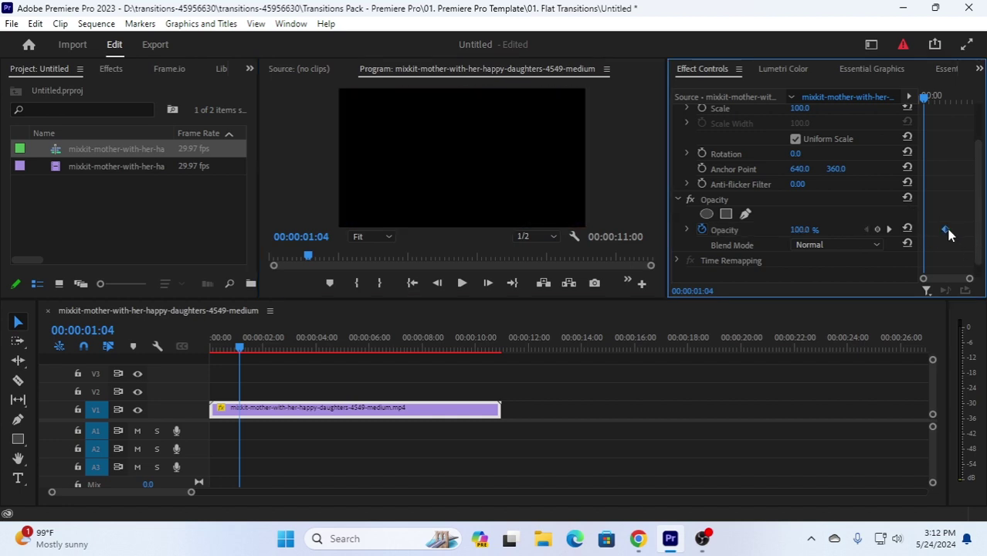
left_click(703, 230)
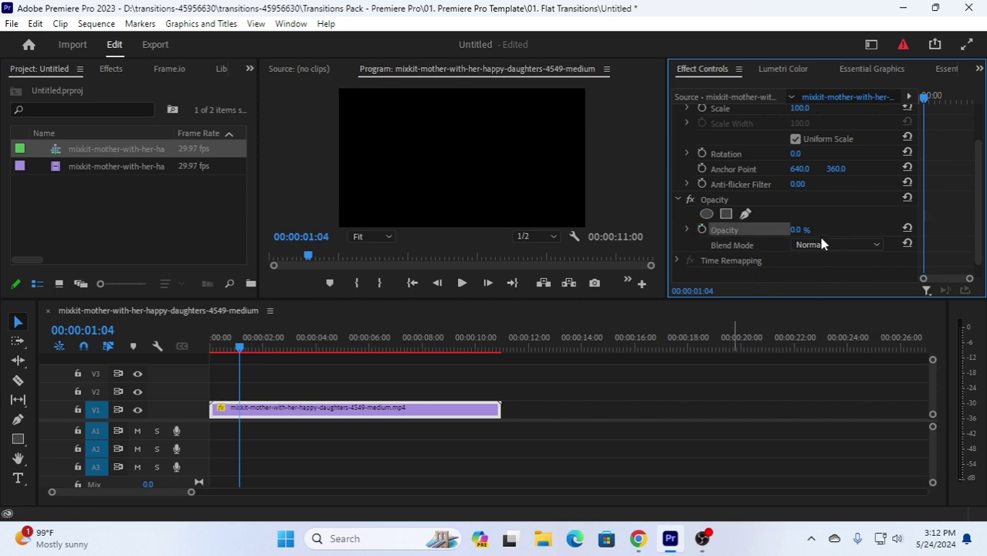
left_click(799, 230)
type("100")
key("Return")
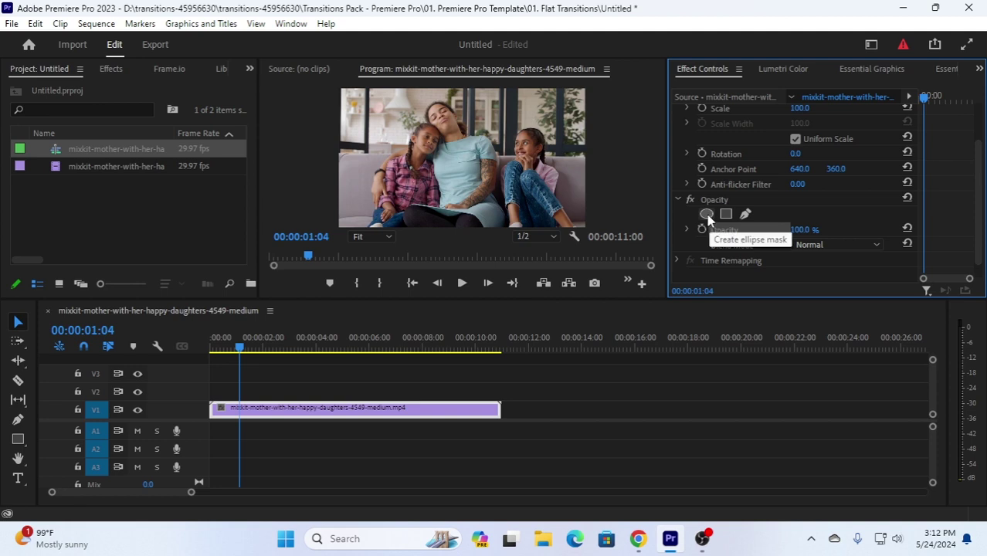
Step: Place a second copy of the video clip on track V2 at the sequence start, directly above the V1 clip
left_click(298, 410)
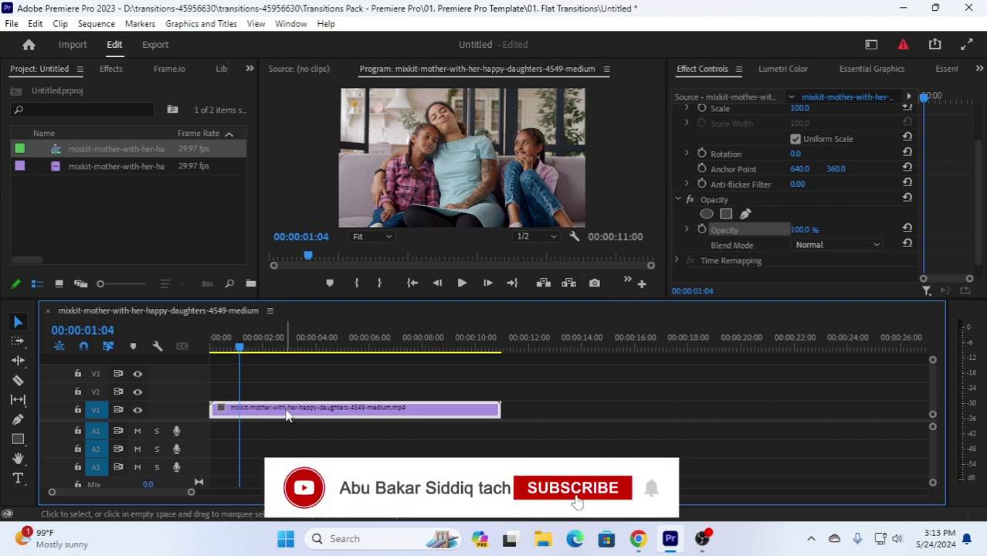
left_click(93, 167)
left_click_drag(247, 313, 276, 392)
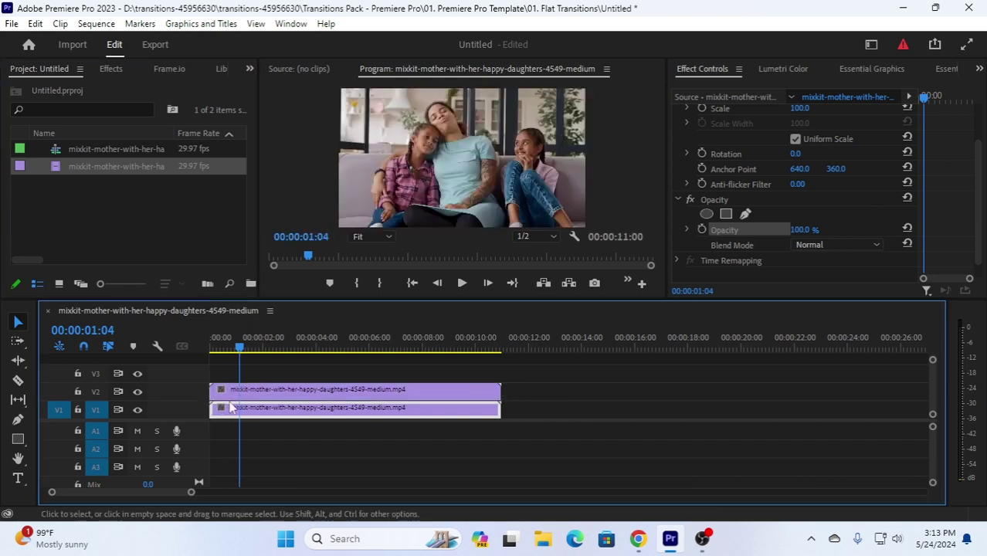
Step: Create an ellipse opacity mask on the V2 clip and move it over the shelves in the picture's upper-left corner
left_click(347, 394)
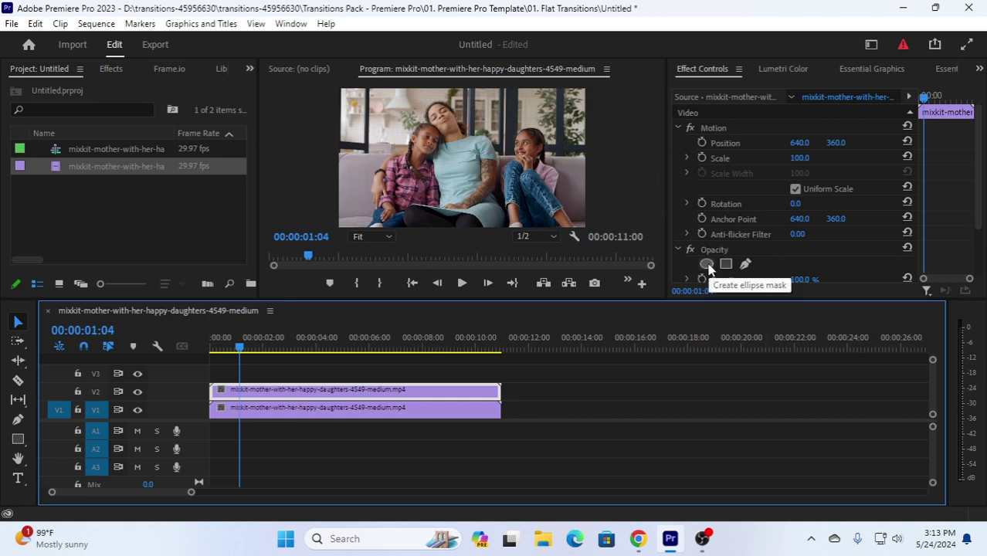
left_click(707, 265)
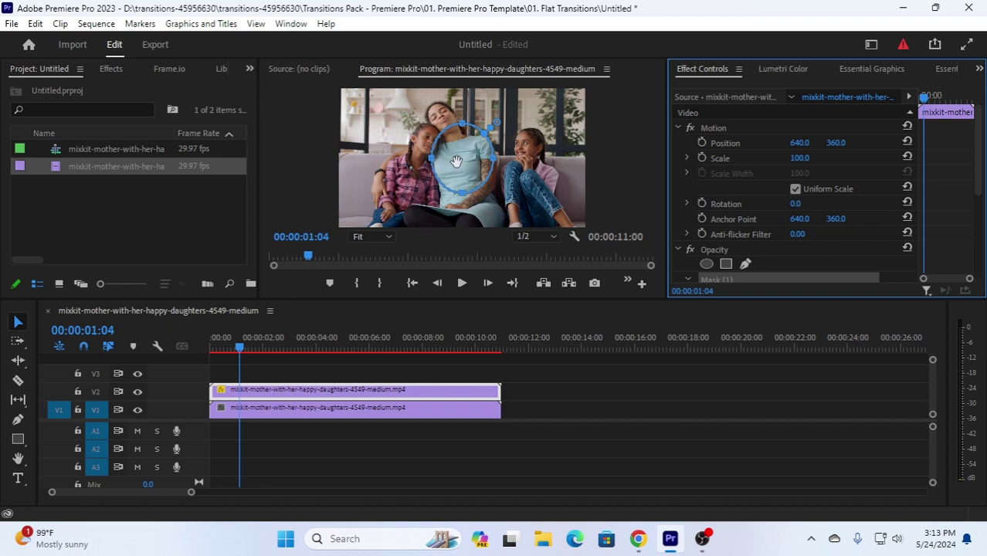
left_click_drag(457, 161, 373, 125)
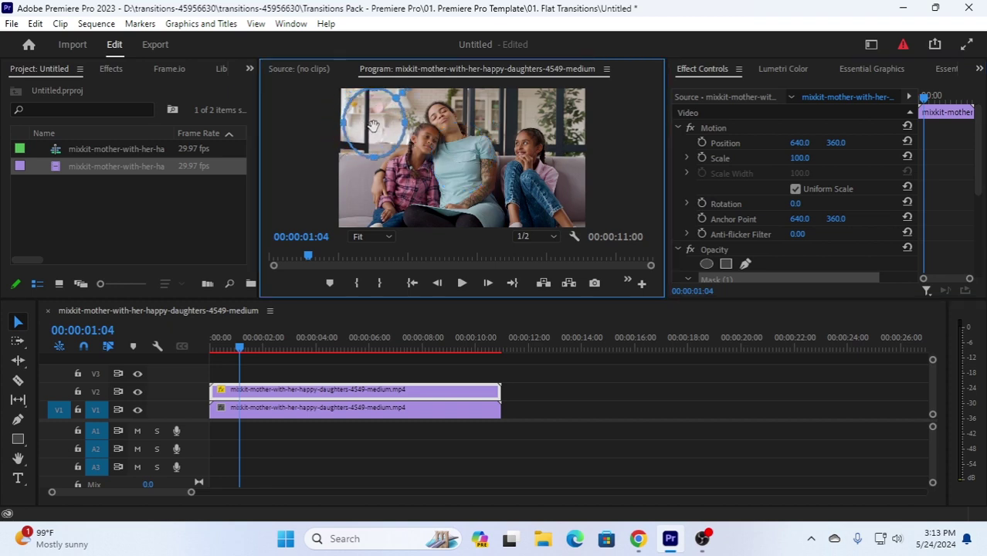
Step: Invert the V2 clip's ellipse mask and move the V1 clip along its track to start at about 00:00:10:20
scroll(788, 262, "down", 3)
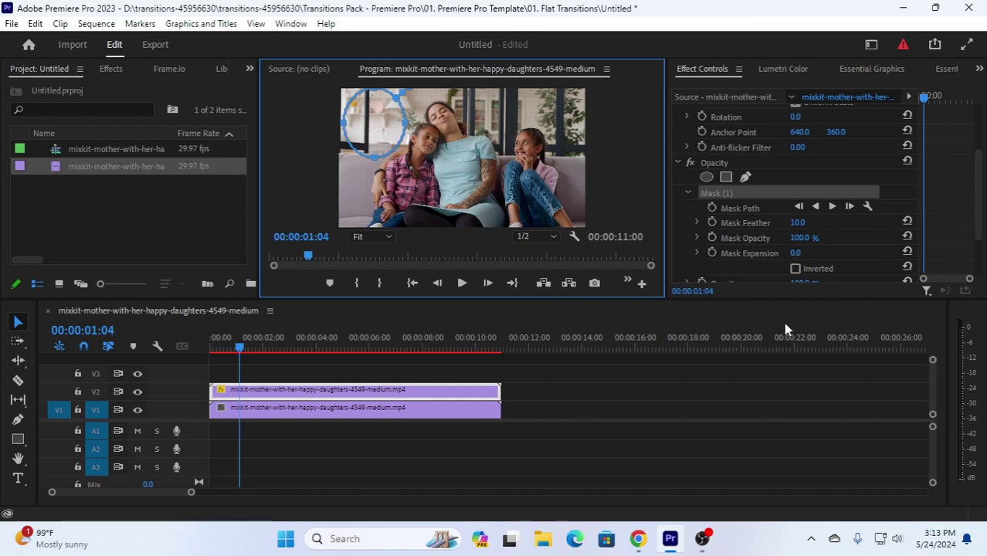
scroll(804, 262, "down", 1)
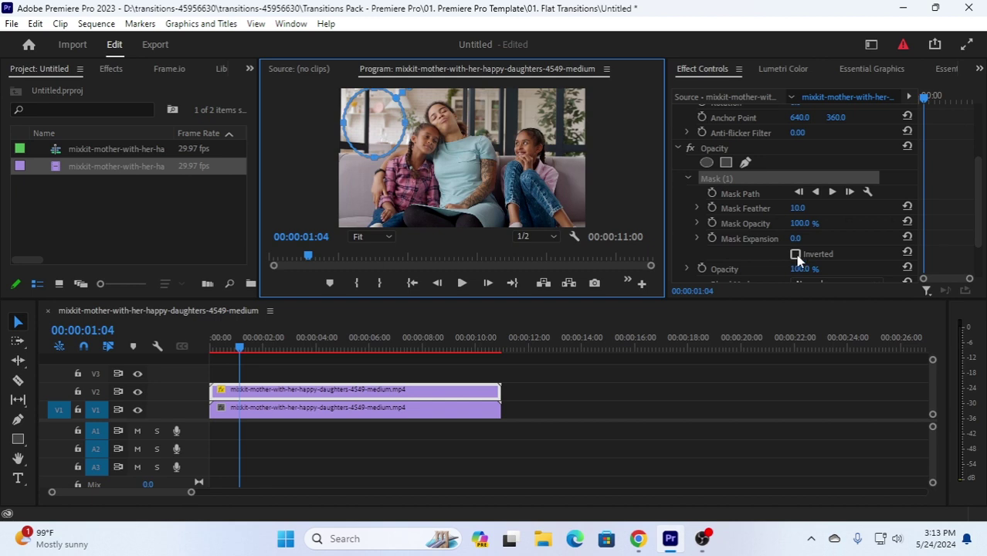
left_click(796, 255)
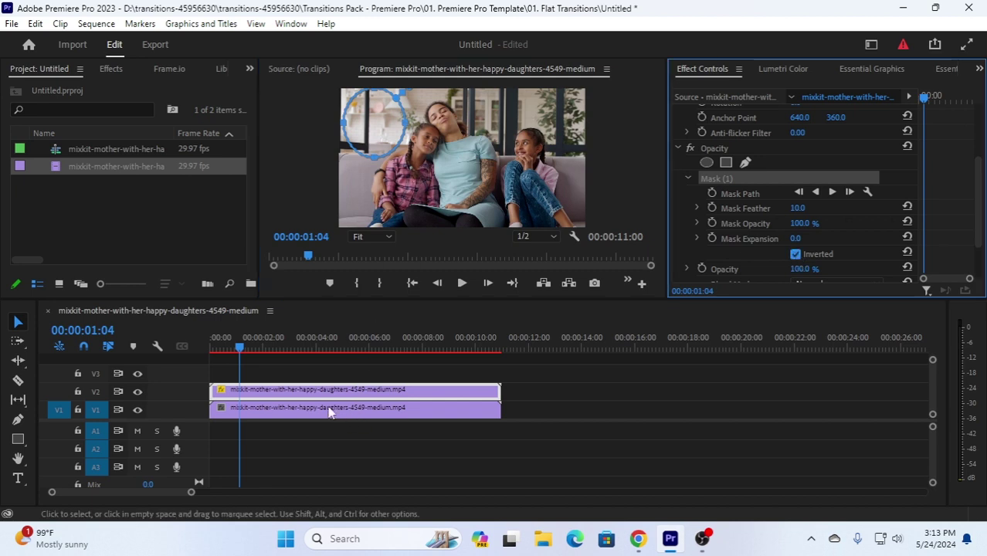
left_click(300, 401)
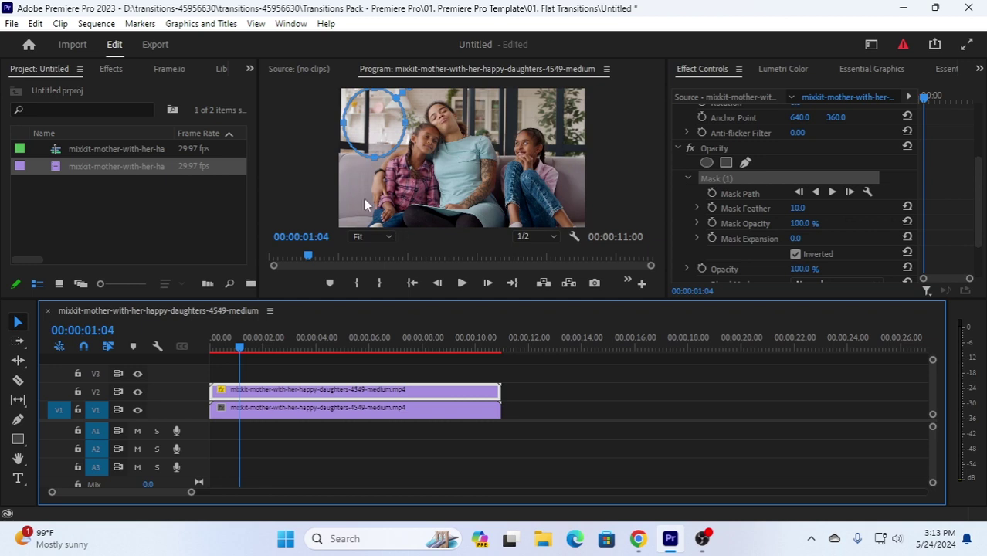
left_click_drag(294, 418, 577, 412)
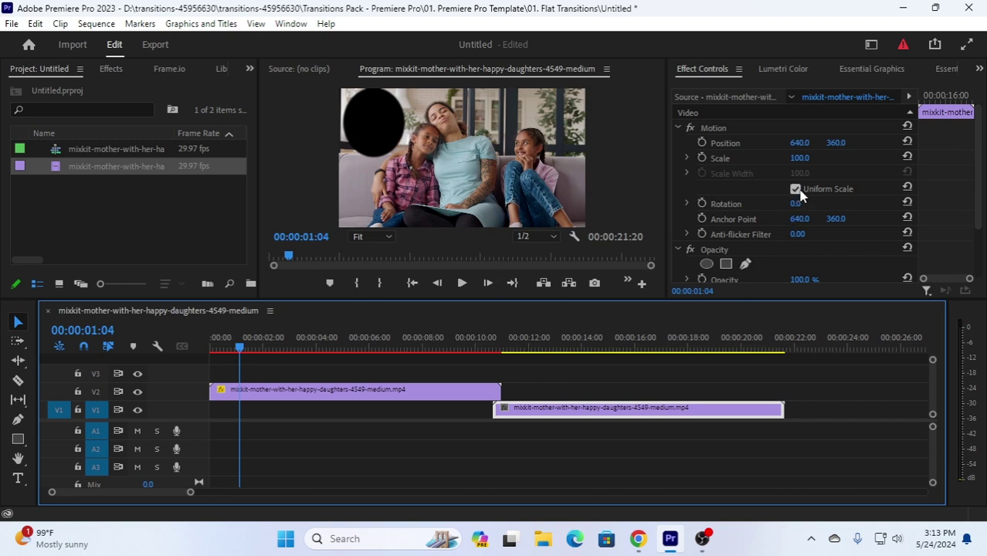
Step: Turn off the inversion of the V2 clip's mask and move the V1 clip back to start at about 00:00:02:09
scroll(808, 221, "down", 3)
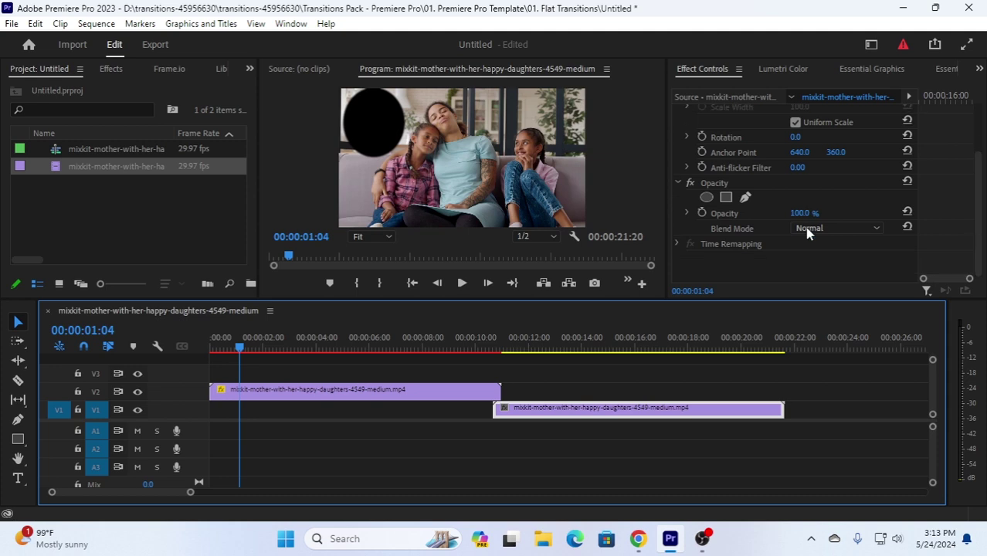
left_click(355, 395)
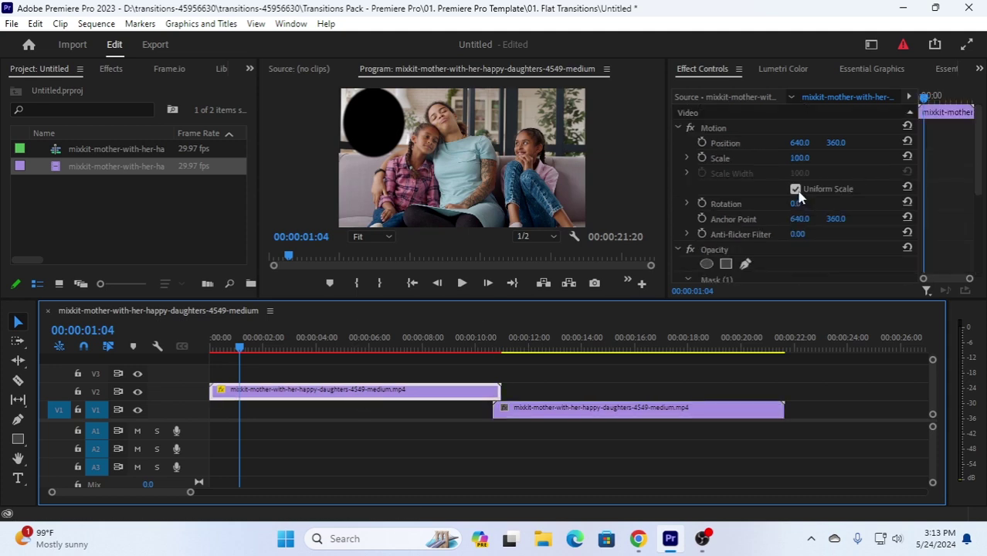
scroll(782, 209, "down", 5)
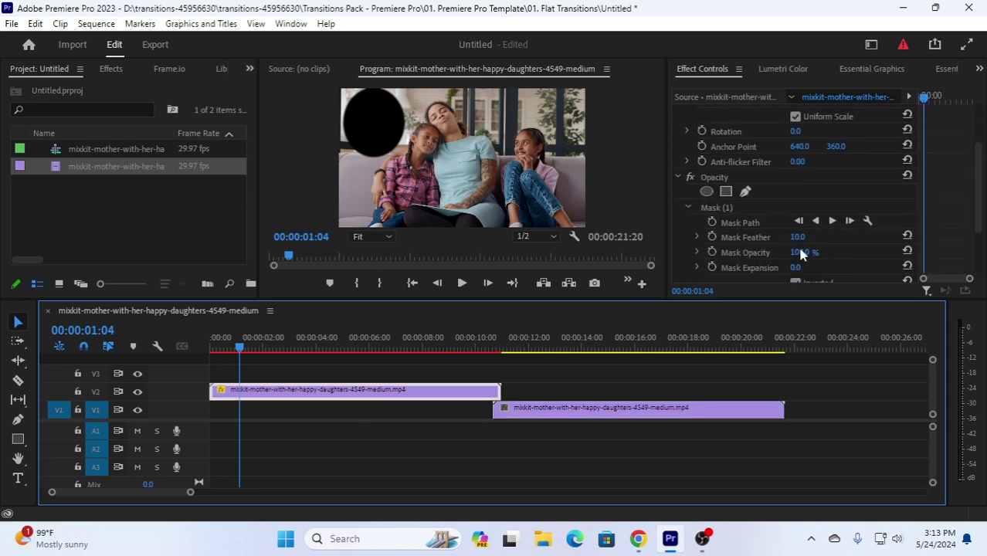
left_click(796, 239)
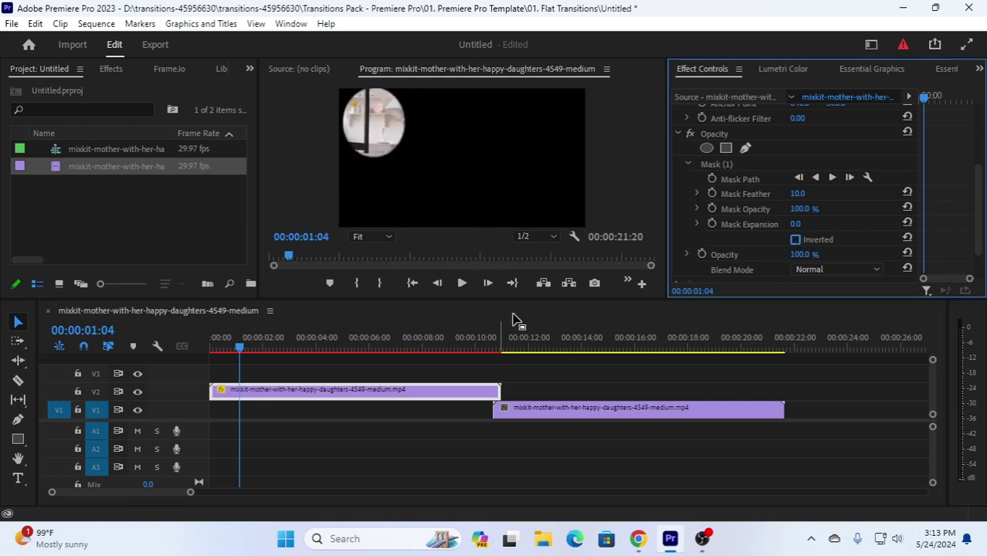
left_click_drag(550, 417, 328, 413)
left_click(378, 115)
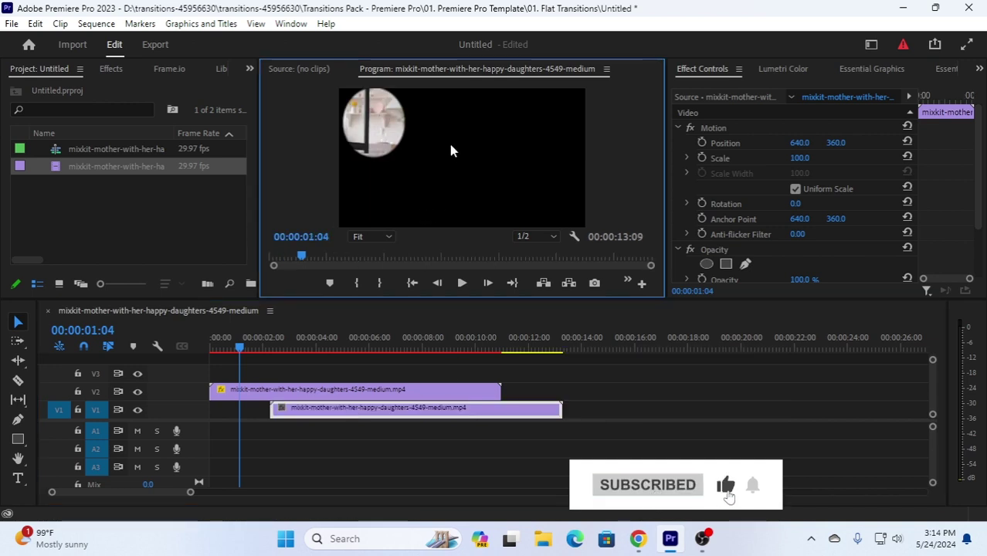
Step: Look through the V2 clip's opacity blend modes, leaving Normal, and turn its ellipse mask's inversion on and off again
left_click(352, 391)
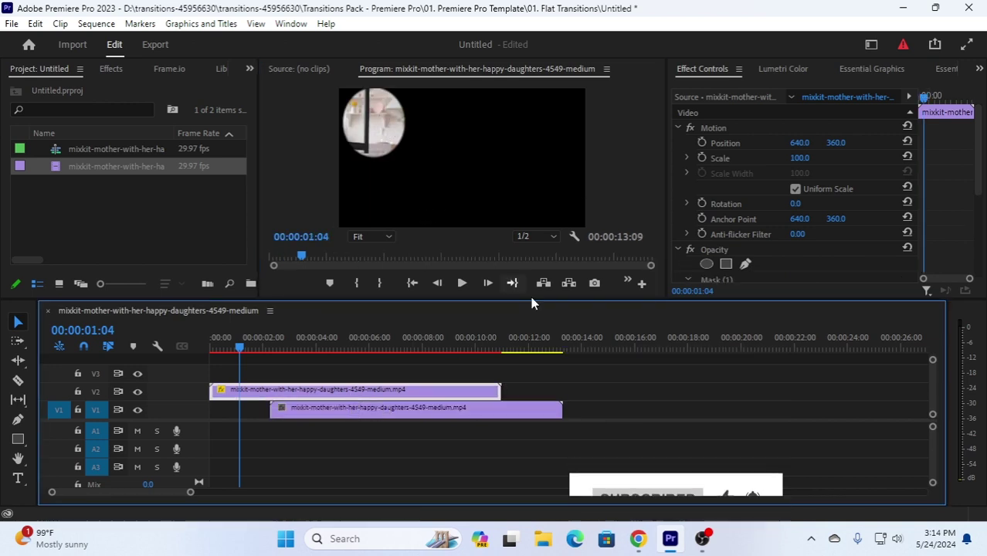
left_click(393, 146)
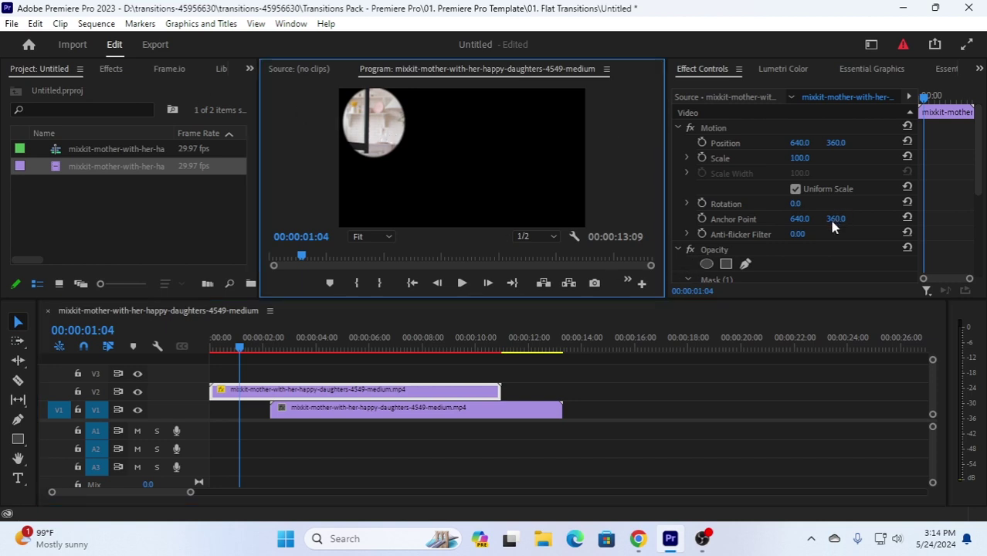
scroll(819, 228, "down", 5)
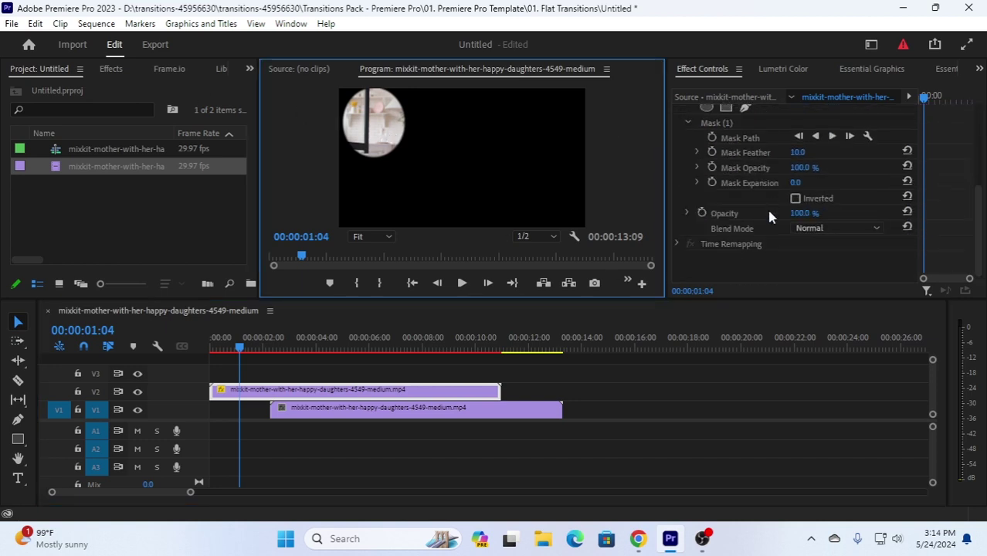
left_click(820, 228)
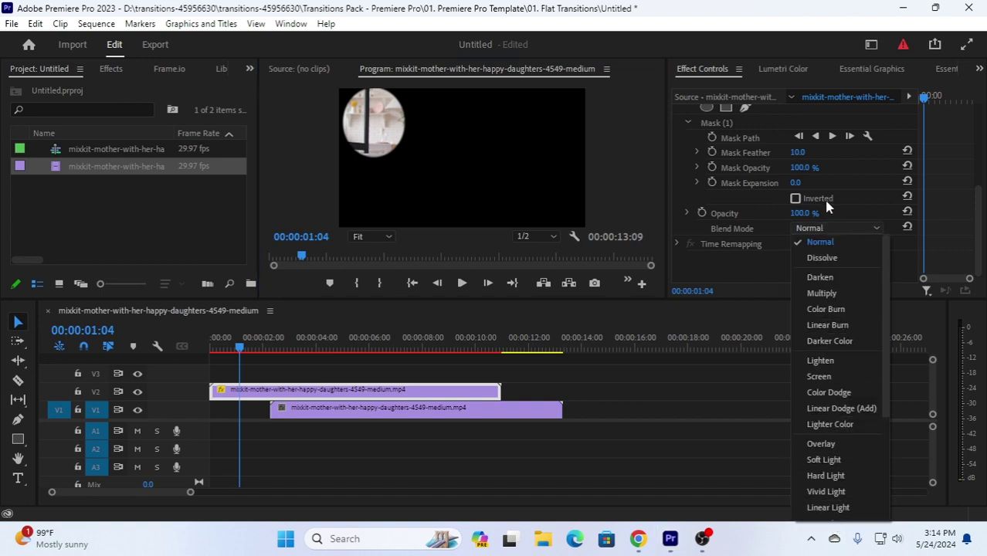
left_click(826, 221)
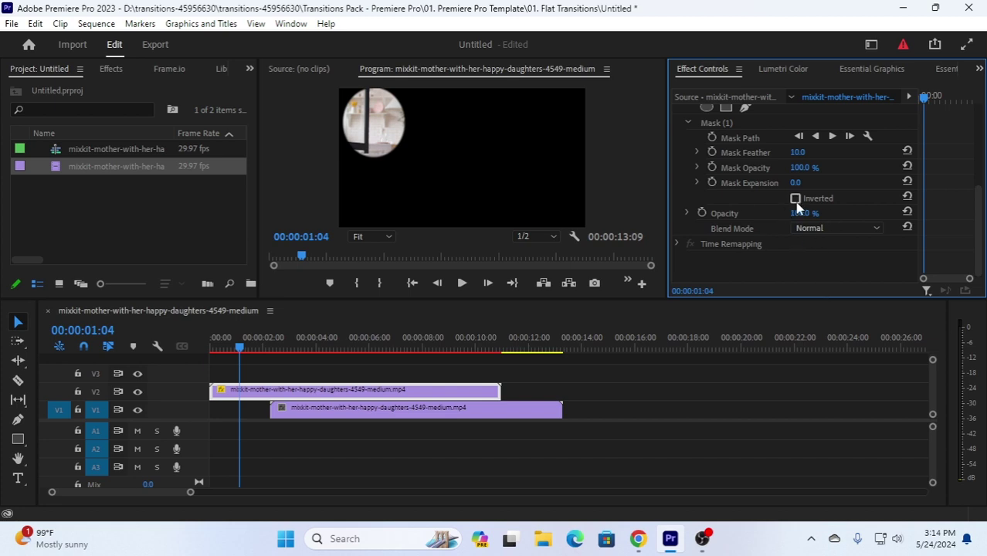
left_click(796, 199)
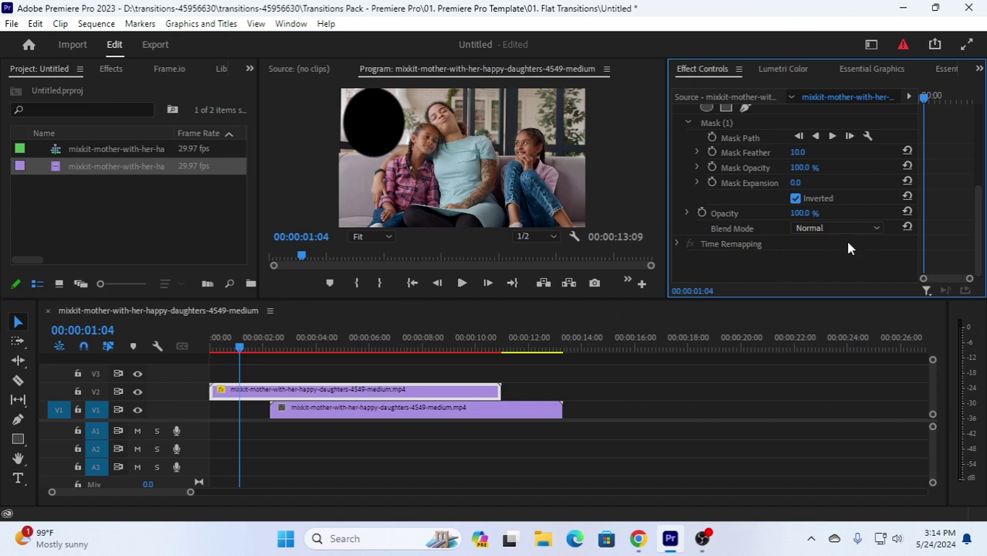
left_click(796, 199)
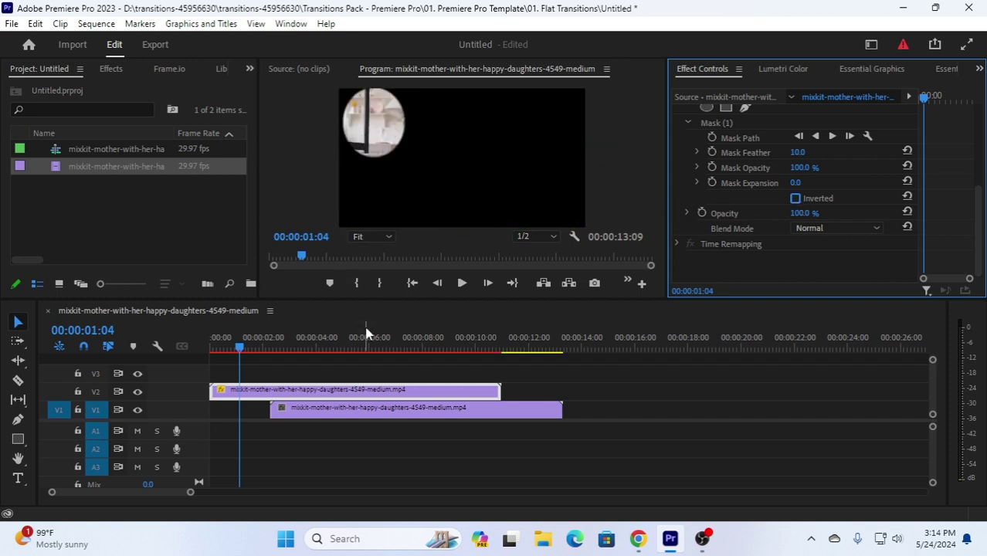
Step: Delete the masked V2 clip and move the V1 clip back to start at about 00:00:00:04
left_click(357, 396)
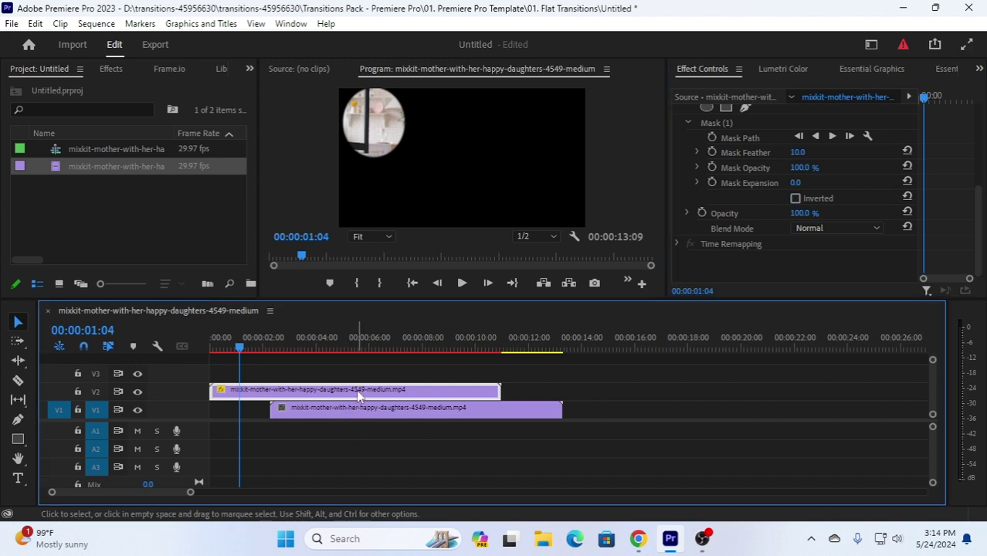
key("Delete")
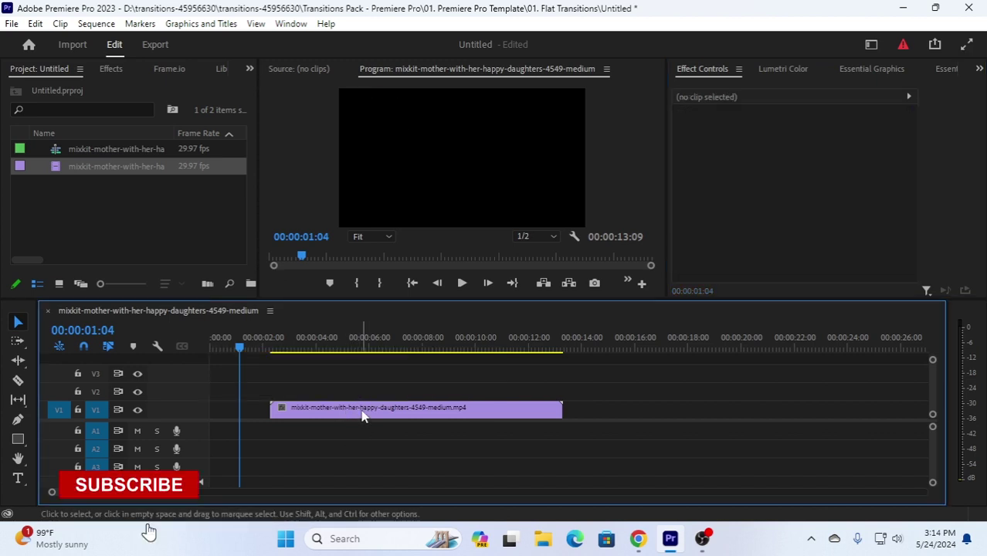
left_click_drag(363, 415, 308, 417)
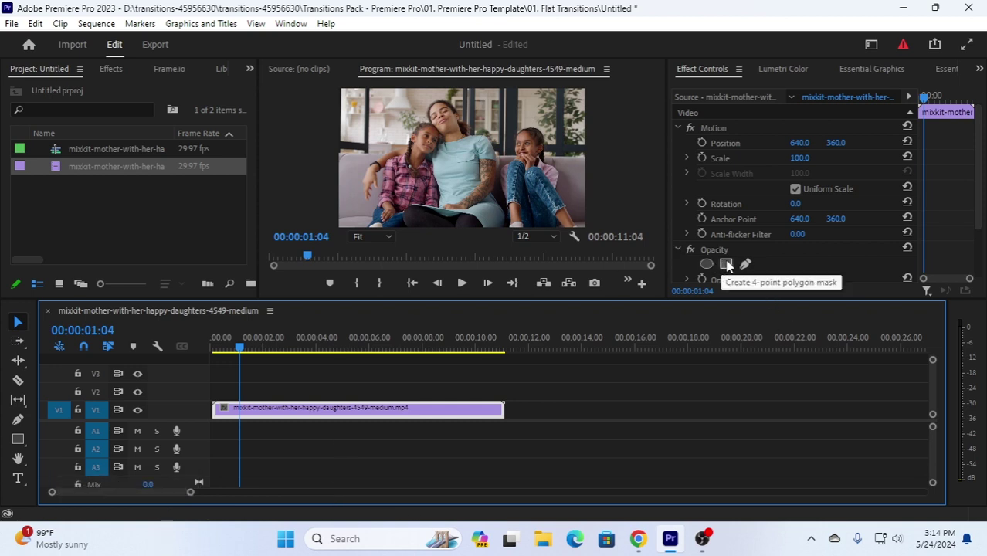
Step: Place a new copy of the video clip on V2 at 00:00:01:04 and move the V1 clip to start at 00:00:06:09
left_click(151, 233)
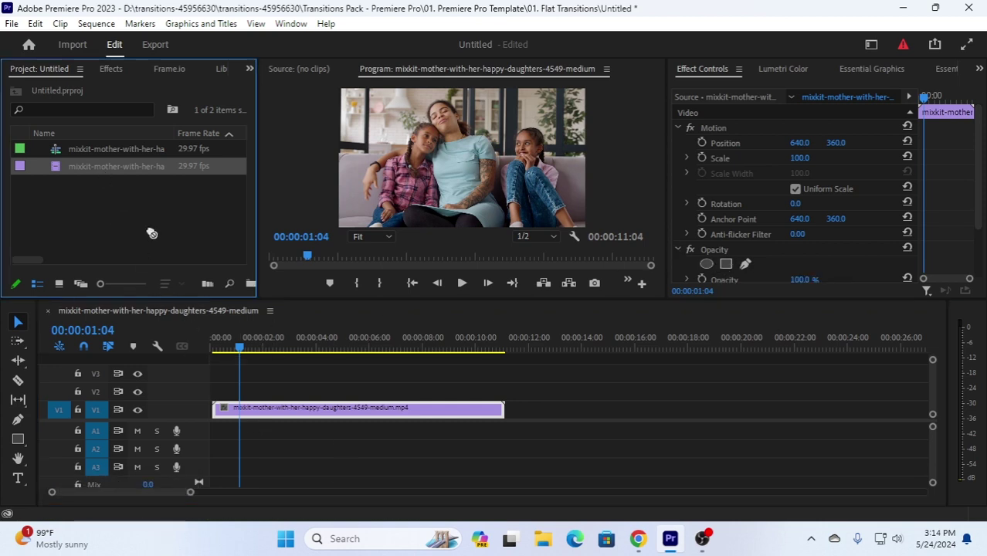
left_click_drag(151, 233, 246, 393)
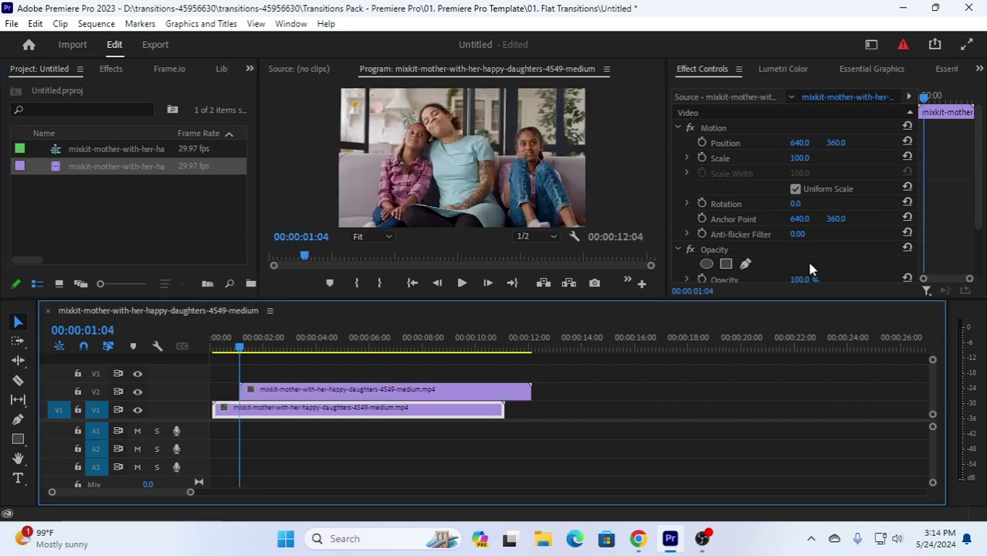
left_click_drag(366, 420, 531, 419)
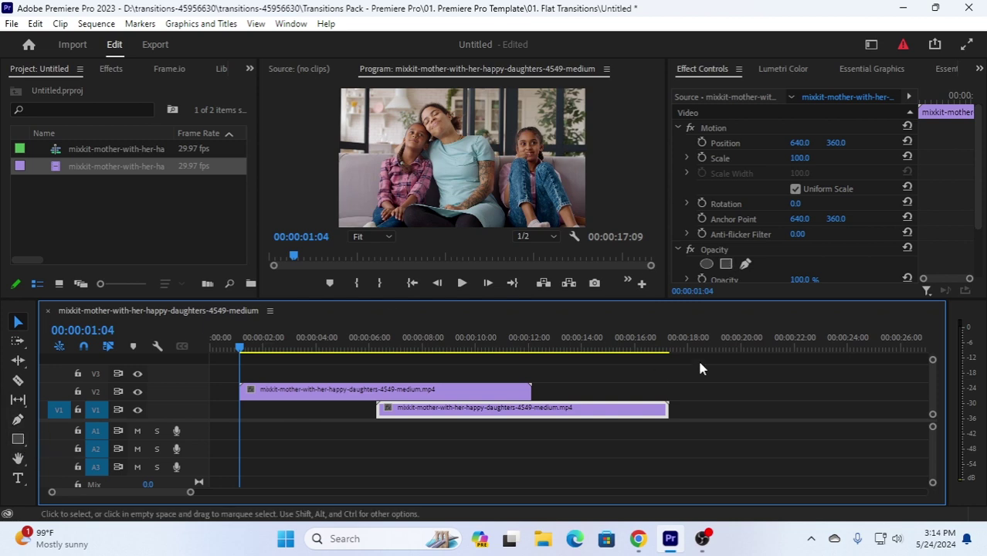
Step: Try adding 4-point polygon opacity masks to the V1 clip, with the playhead moved to 00:00:01:19 before the second one
left_click(727, 265)
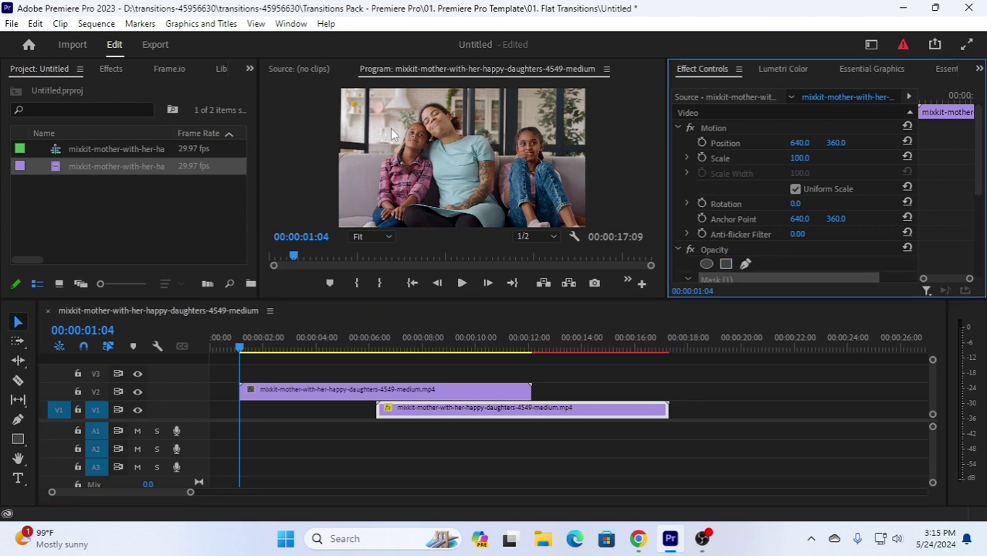
left_click(248, 352)
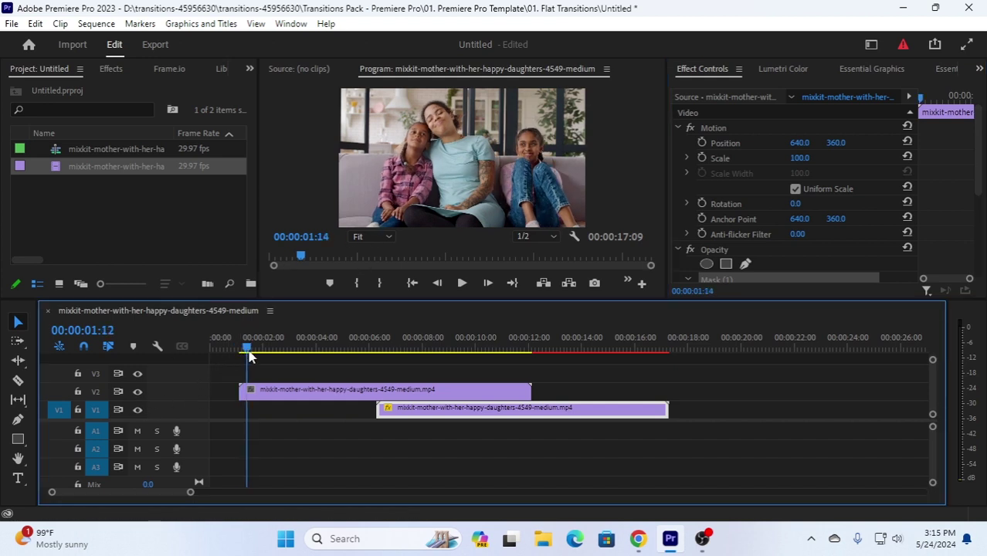
left_click_drag(249, 352, 253, 352)
left_click(728, 263)
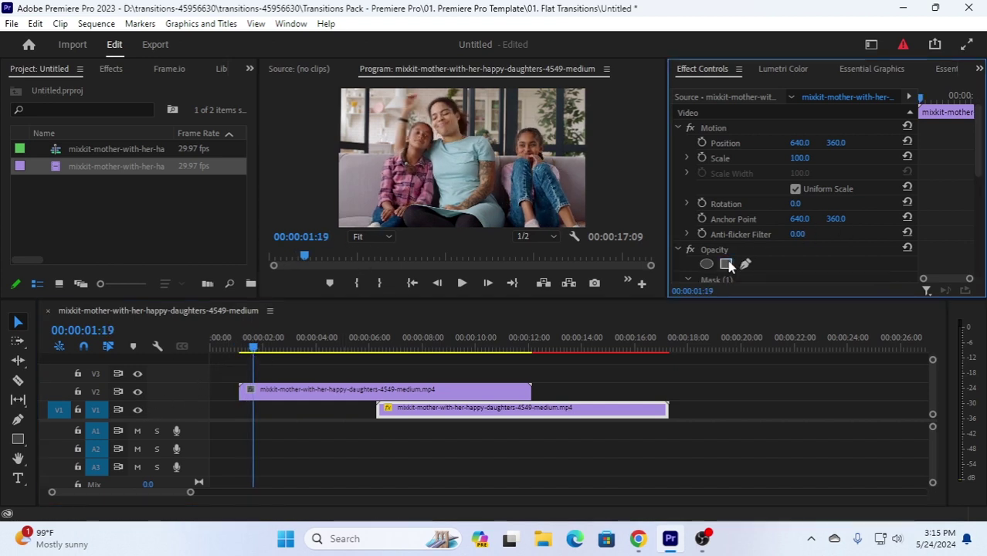
left_click(415, 129)
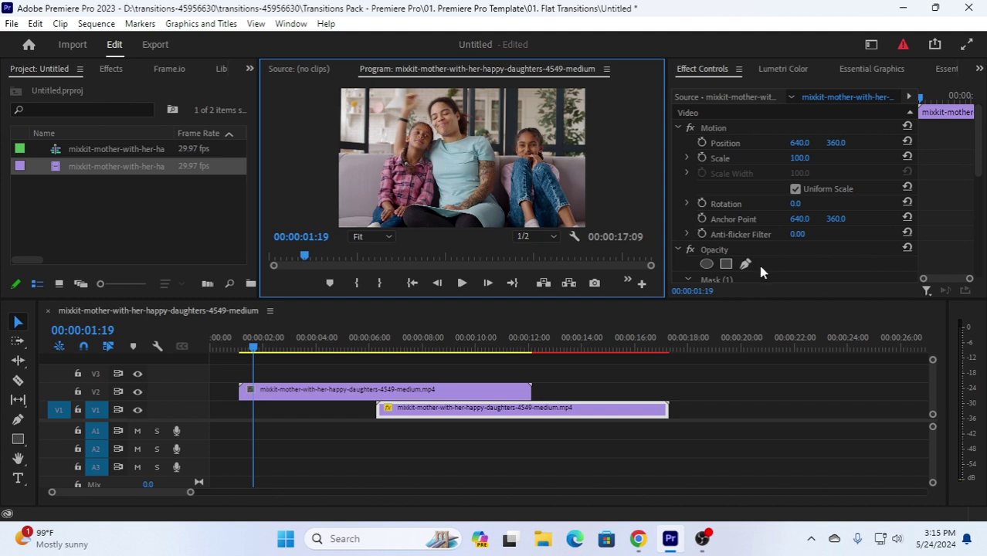
Step: Try inverting Mask (1) on the V1 clip and turn its inversion off again
scroll(761, 270, "down", 3)
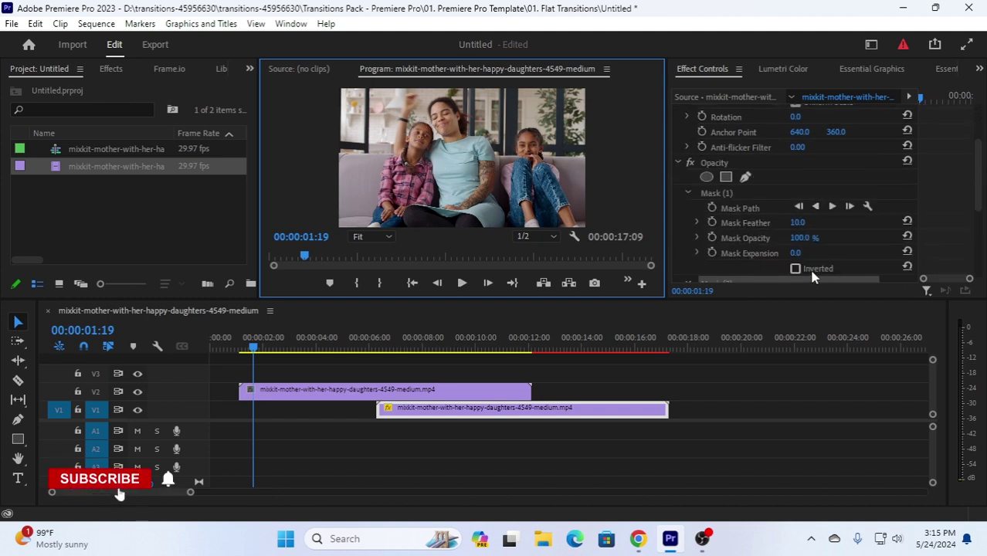
scroll(774, 220, "down", 1)
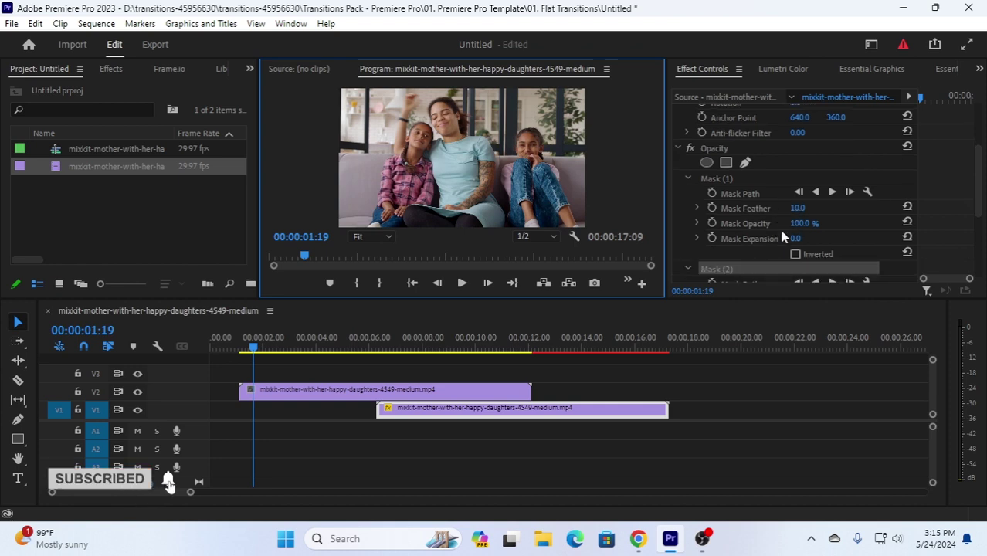
left_click(796, 254)
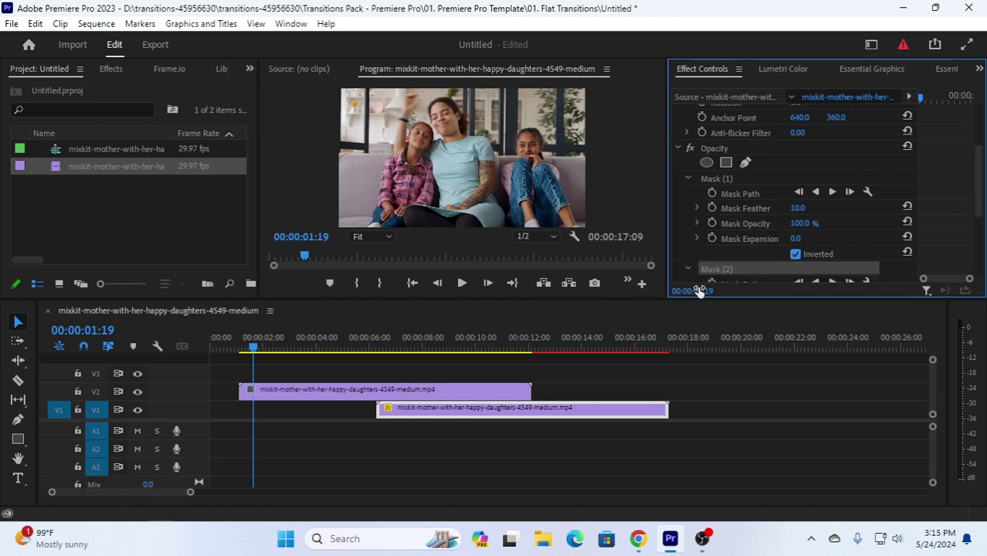
left_click(457, 188)
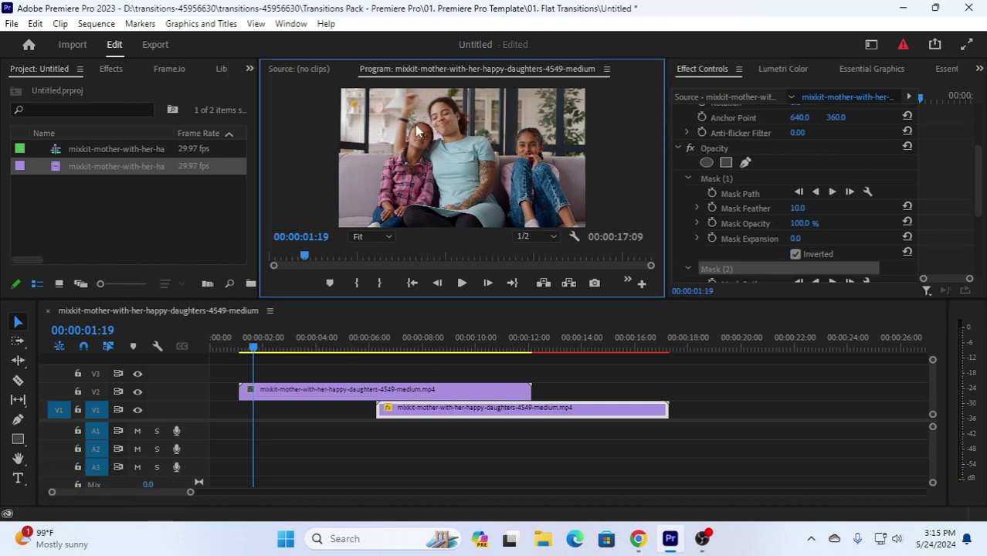
left_click(796, 254)
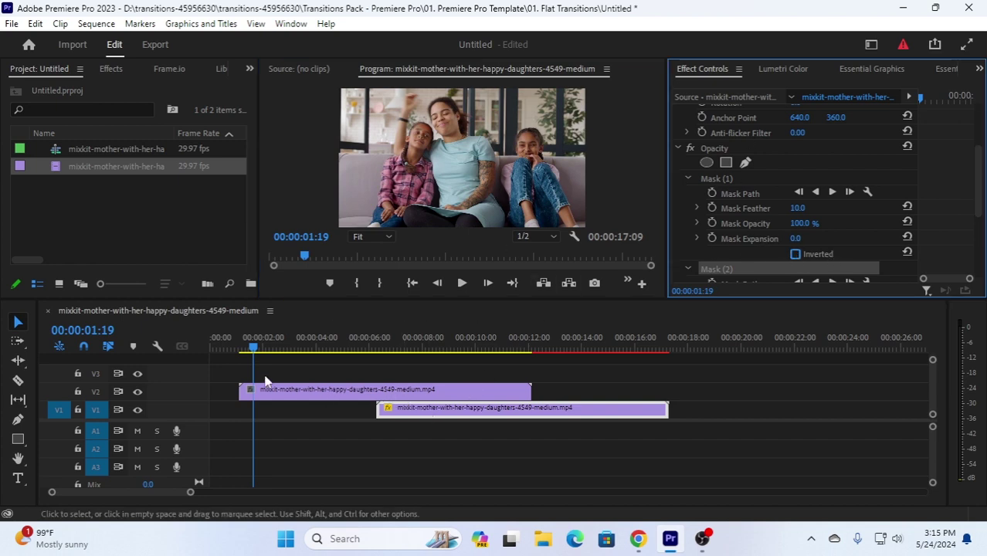
Step: Delete the V1 clip and create a 4-point polygon opacity mask on the V2 clip, placed over the girl's and mother's faces
left_click(479, 414)
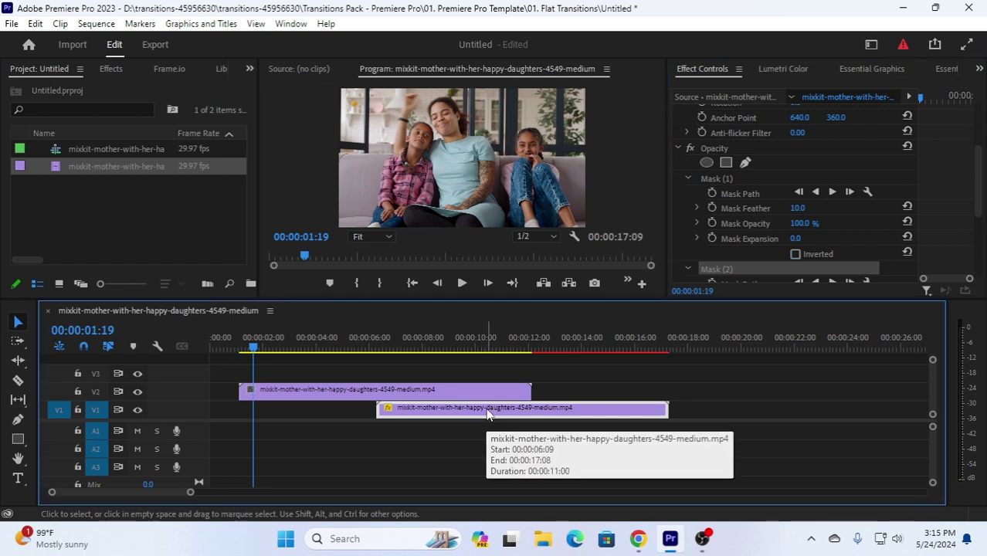
key("Delete")
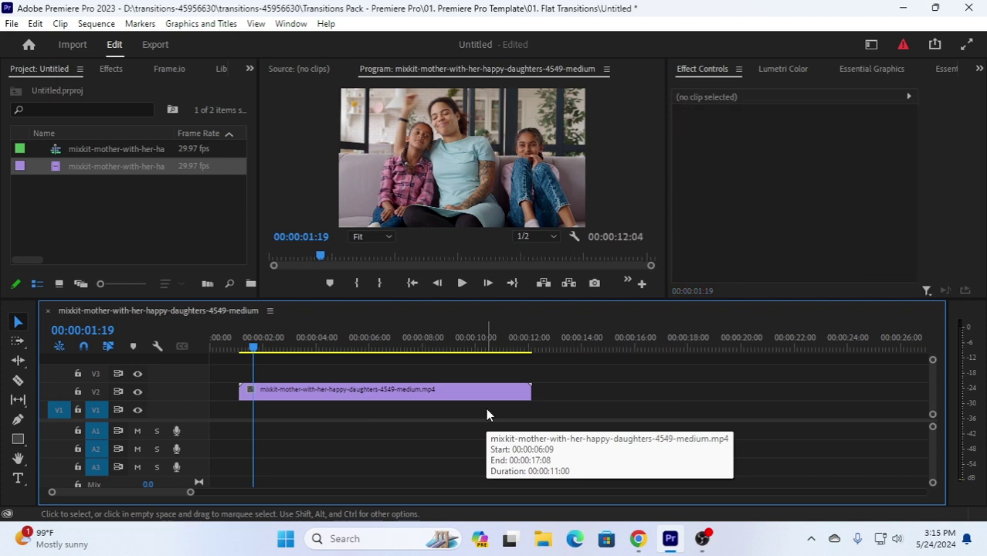
left_click(366, 392)
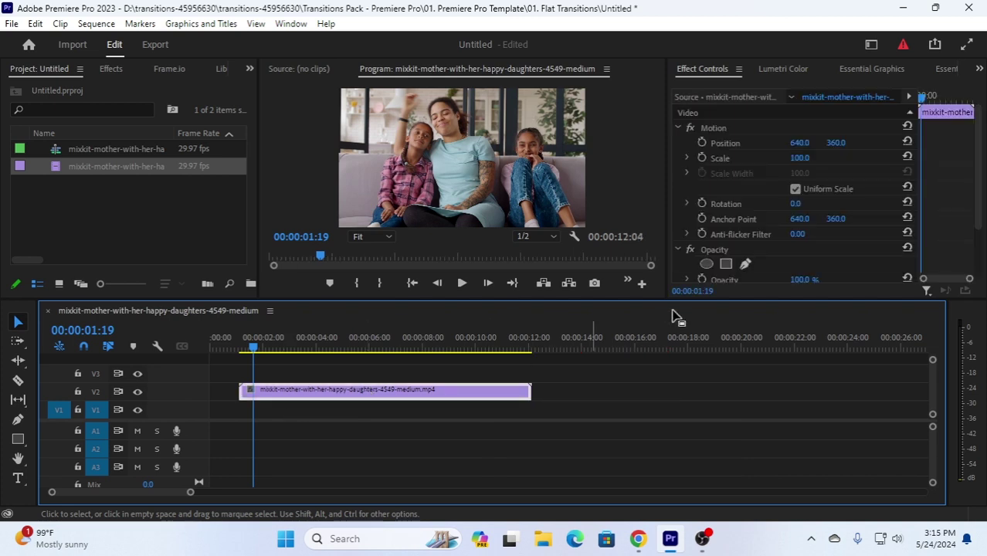
left_click(726, 264)
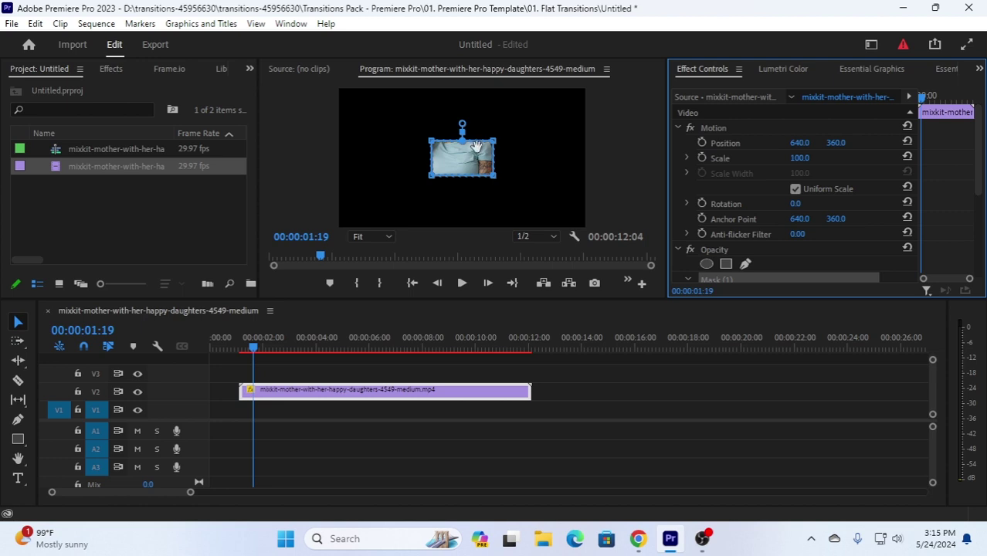
left_click(459, 161)
left_click_drag(459, 161, 439, 139)
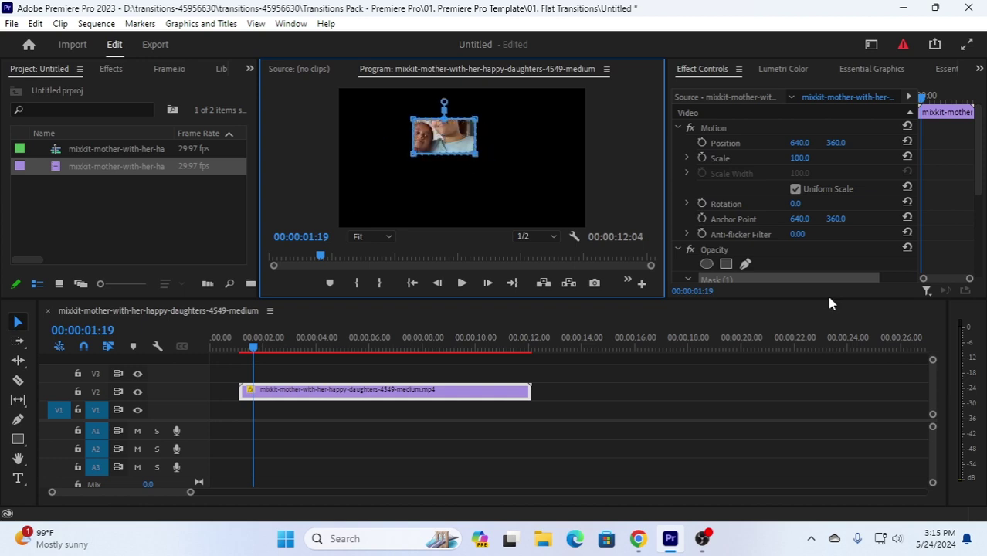
Step: Invert the V2 clip's polygon mask and set its Mask Feather to 0.0 and Mask Expansion to 4.0
scroll(763, 273, "down", 2)
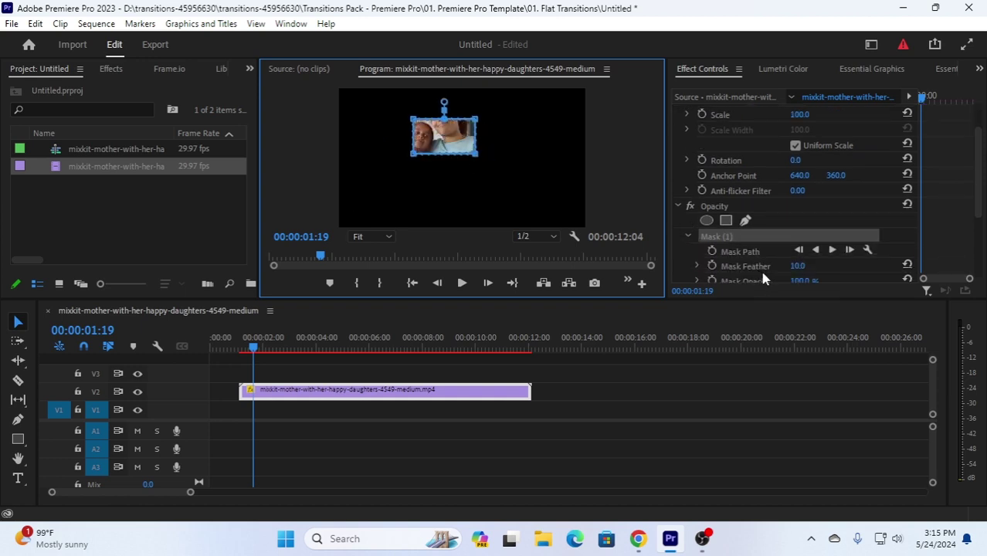
scroll(763, 274, "down", 3)
left_click(796, 254)
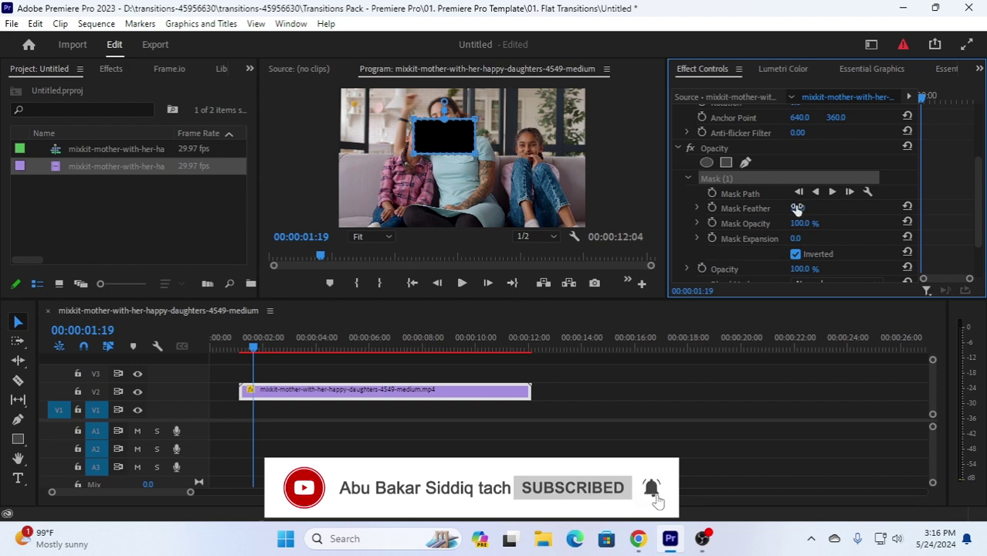
mouse_move(798, 208)
left_mouse_down()
mouse_move(889, 208)
mouse_move(799, 208)
left_mouse_up()
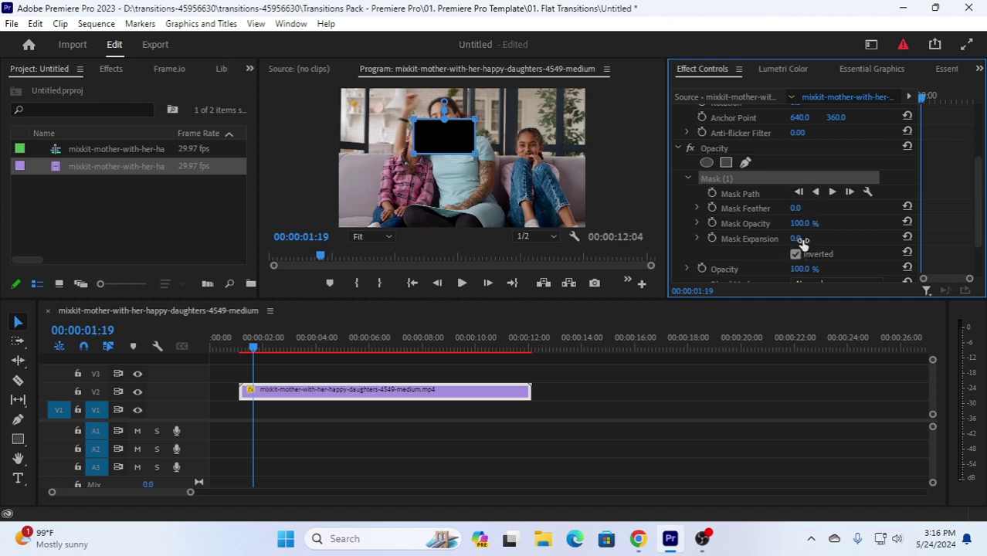
mouse_move(795, 238)
left_mouse_down()
mouse_move(861, 239)
mouse_move(788, 238)
left_mouse_up()
Step: Turn off the polygon mask's inversion and move the mask up so it frames the mother's face
left_click(795, 254)
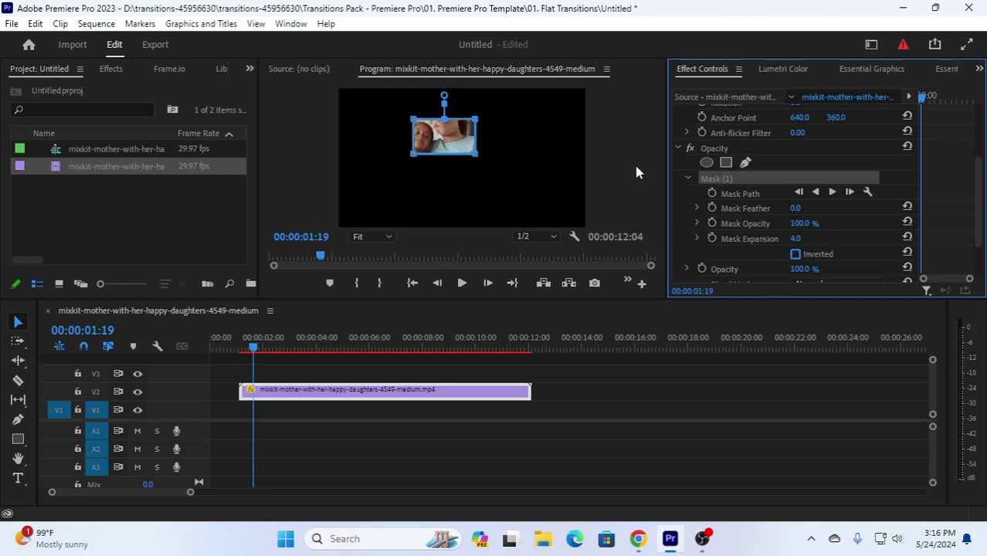
left_click(450, 144)
left_click_drag(450, 143, 447, 133)
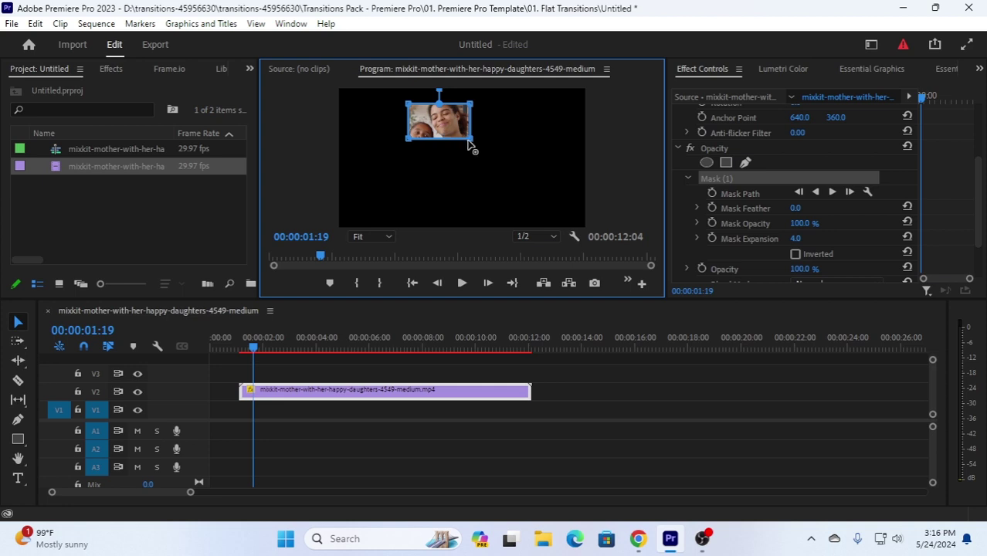
mouse_move(471, 139)
left_mouse_down()
mouse_move(541, 220)
mouse_move(502, 193)
mouse_move(468, 139)
left_mouse_up()
Step: Delete the masked V2 clip and place a fresh copy of the video on V2 starting at about 00:00:00:17
left_click(378, 396)
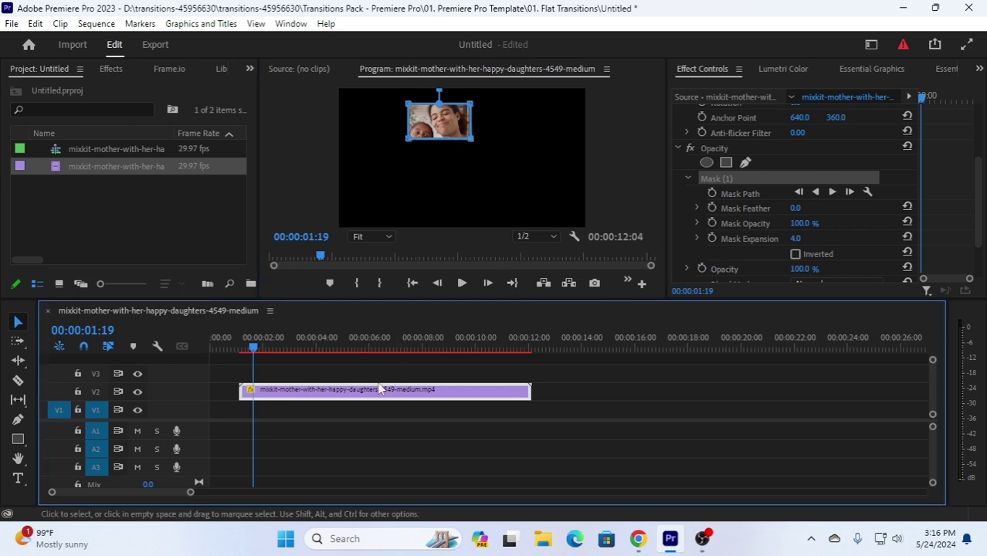
key("Delete")
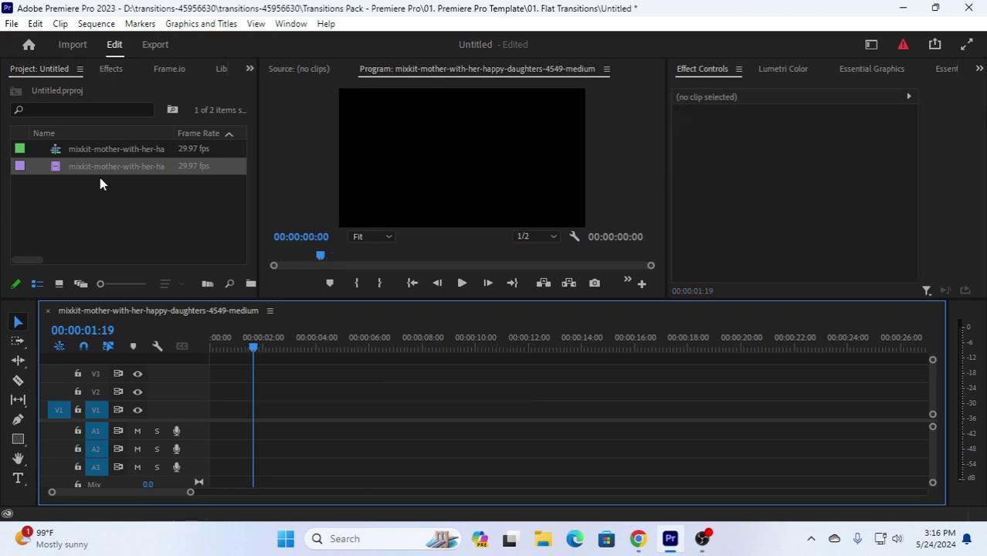
left_click_drag(104, 167, 222, 396)
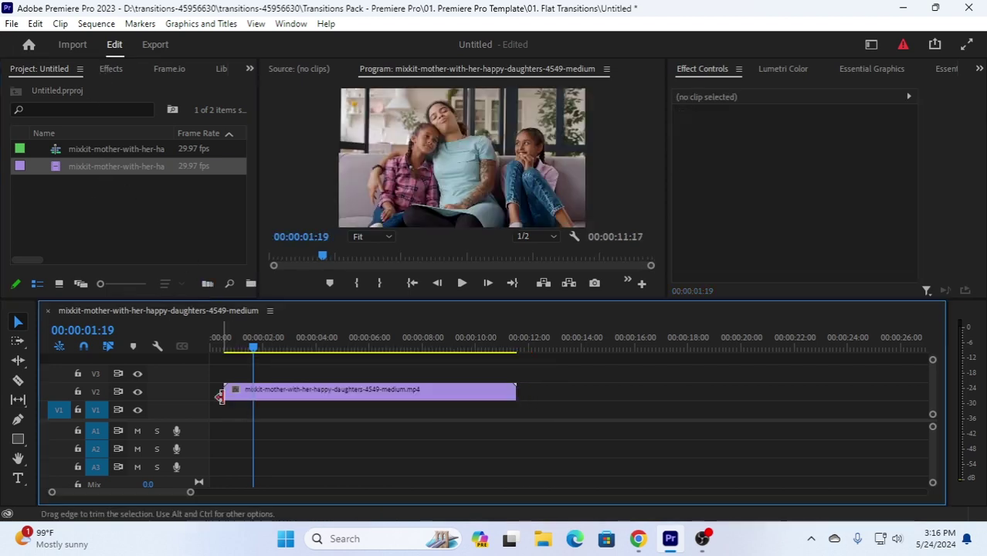
Step: Draw a closed four-point free-draw opacity mask on the V2 clip, keeping the area right of a diagonal through the frame
left_click(320, 397)
scroll(730, 243, "down", 2)
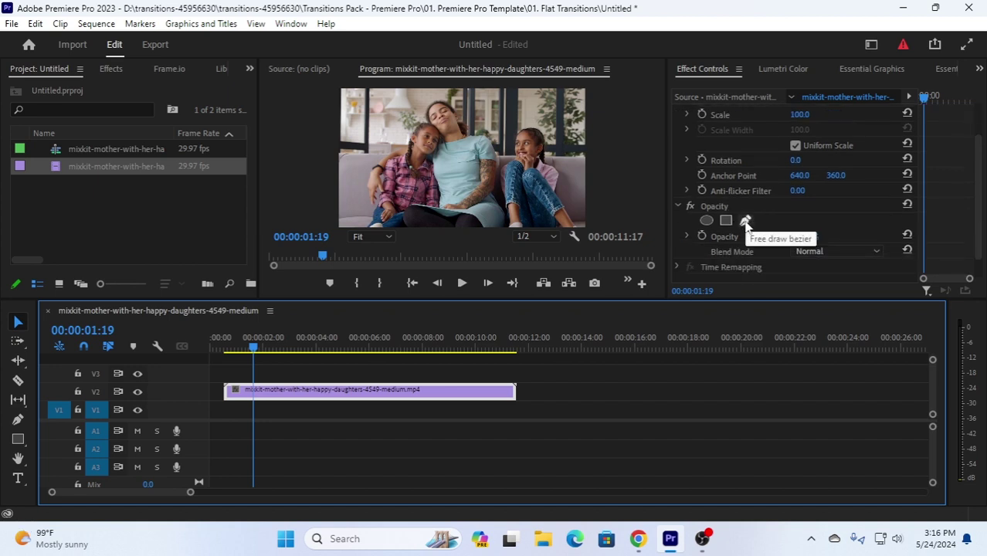
left_click(746, 221)
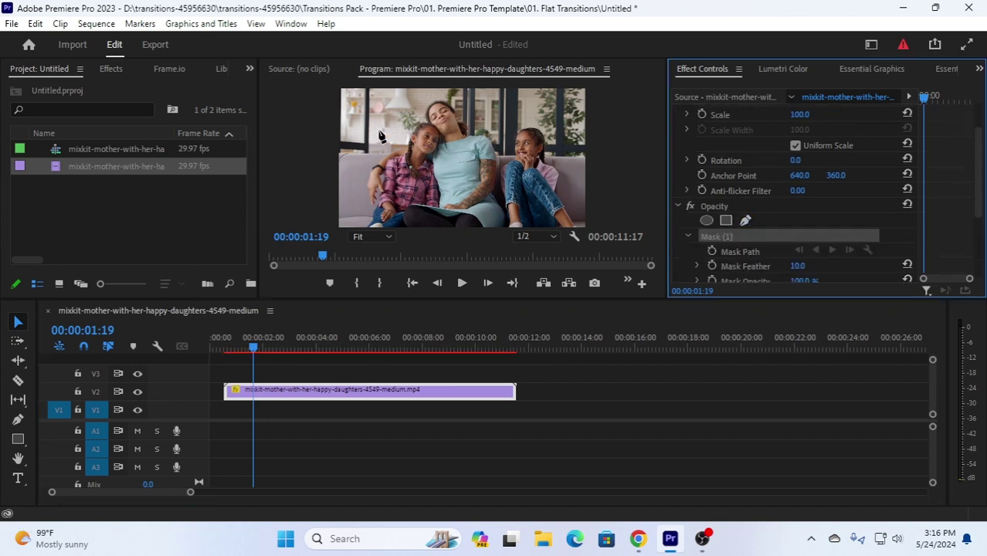
left_click(368, 91)
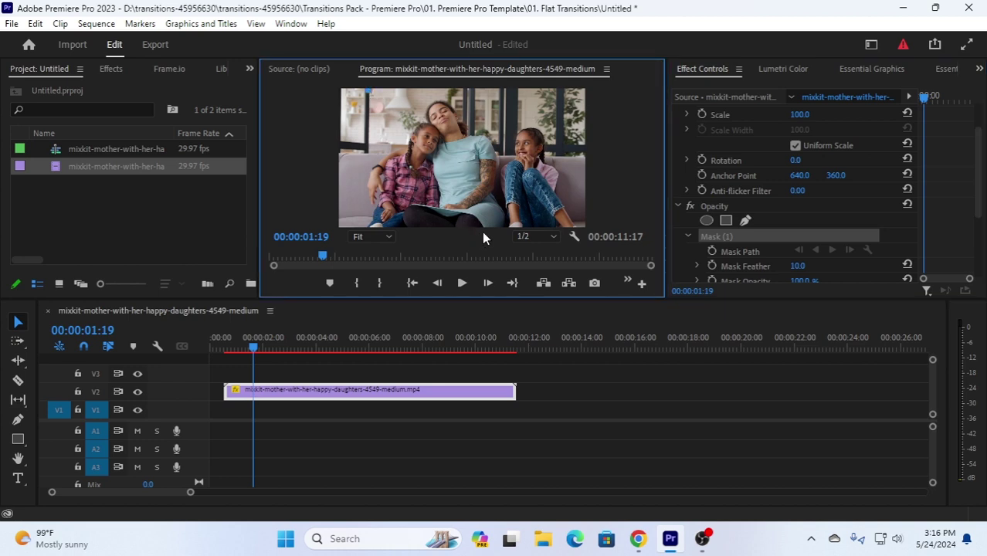
left_click(540, 227)
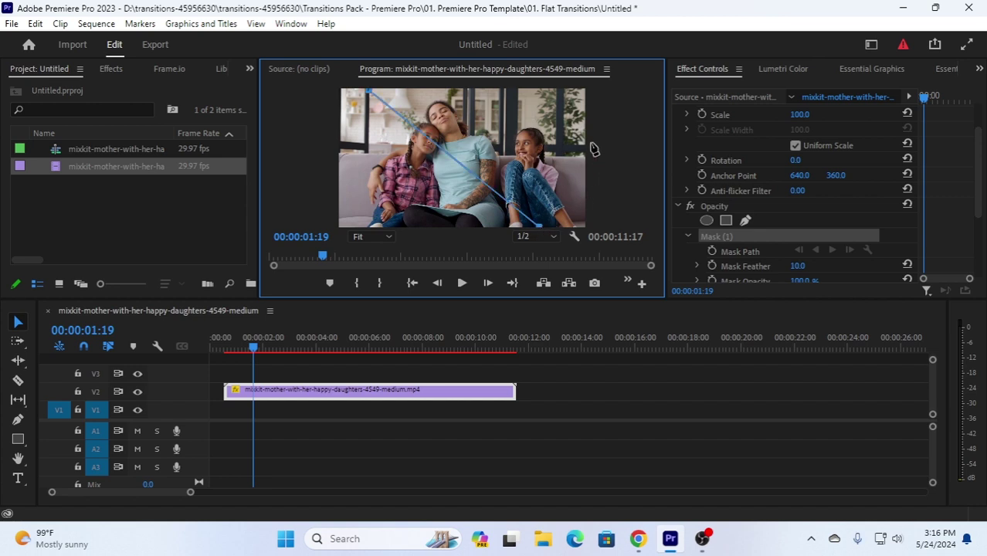
left_click(596, 227)
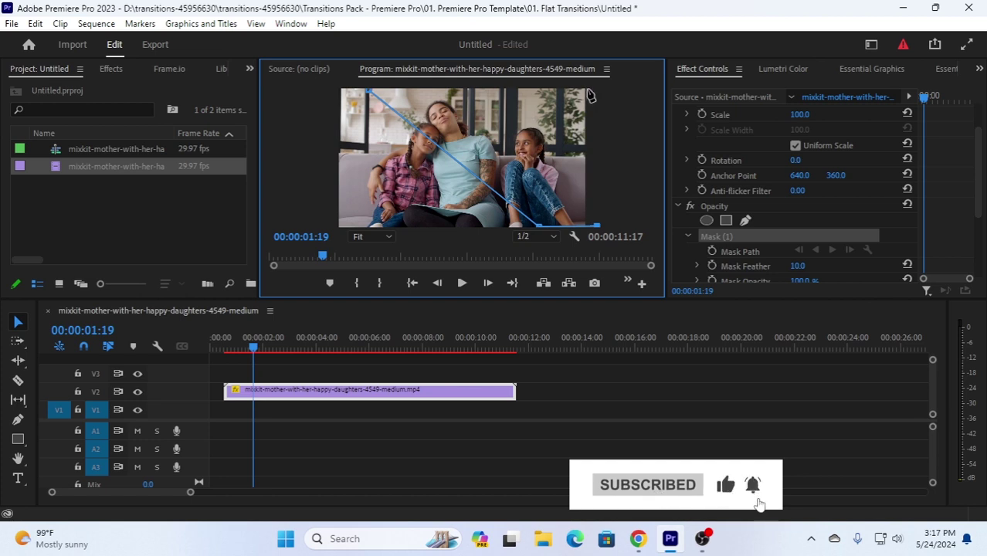
left_click(588, 91)
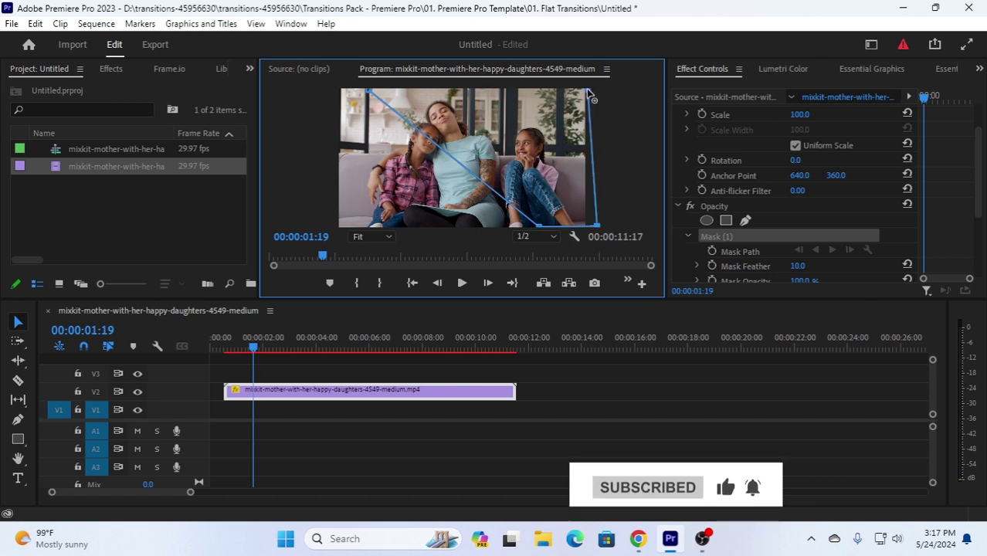
left_click(368, 92)
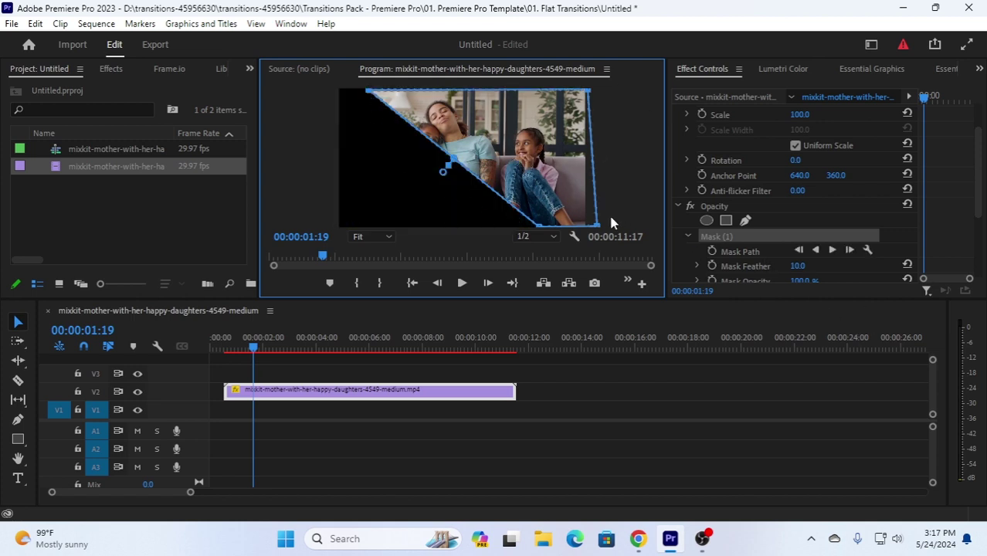
key("Left")
key("Left")
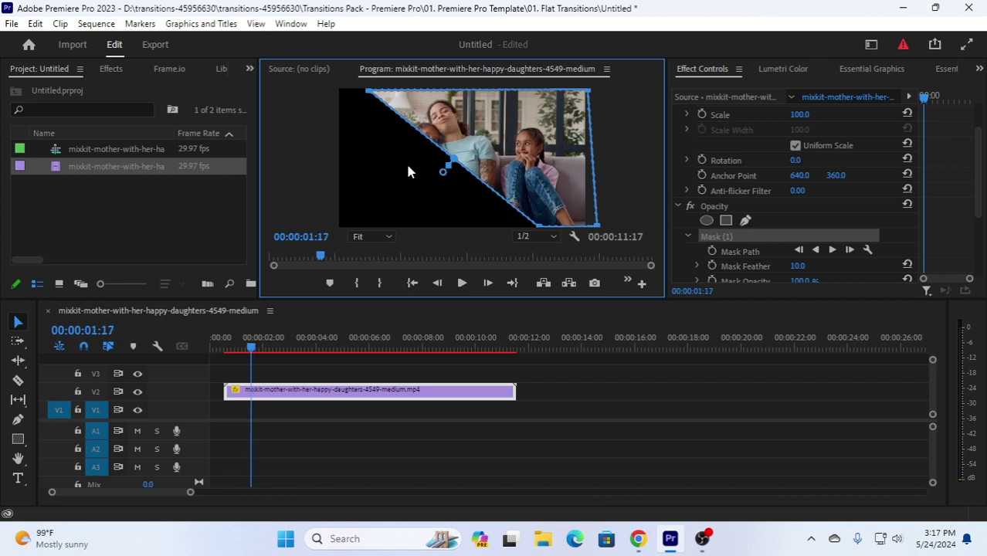
left_click_drag(159, 169, 232, 421)
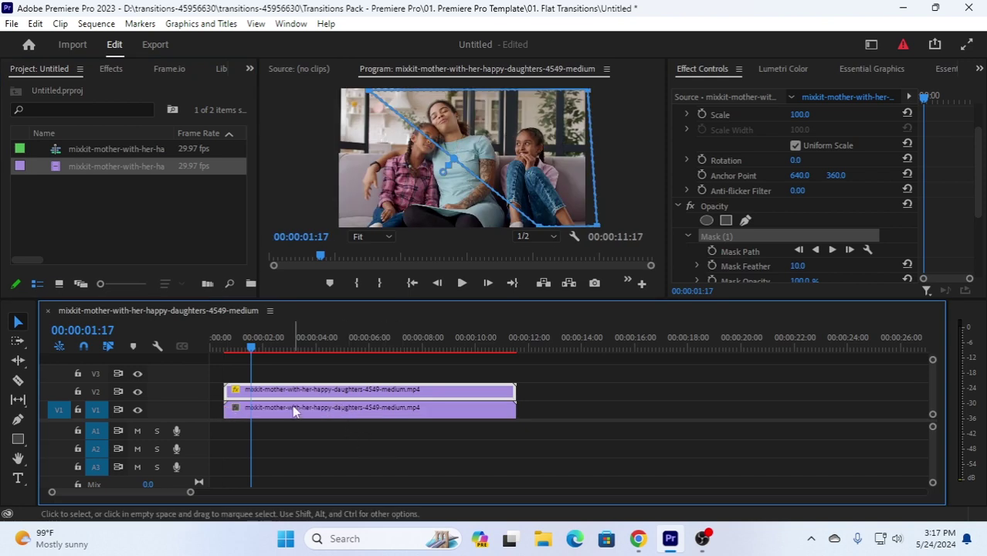
left_click_drag(292, 410, 373, 417)
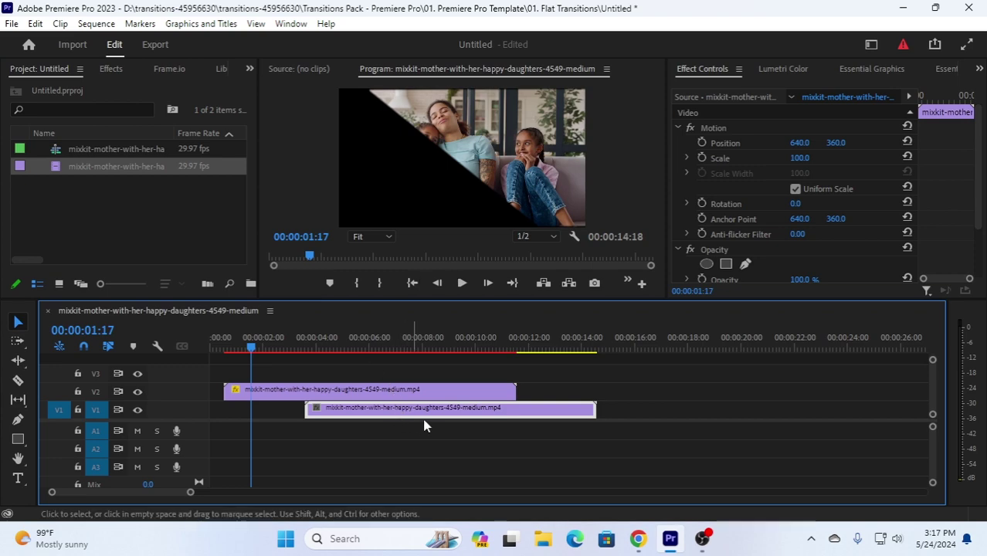
key("Delete")
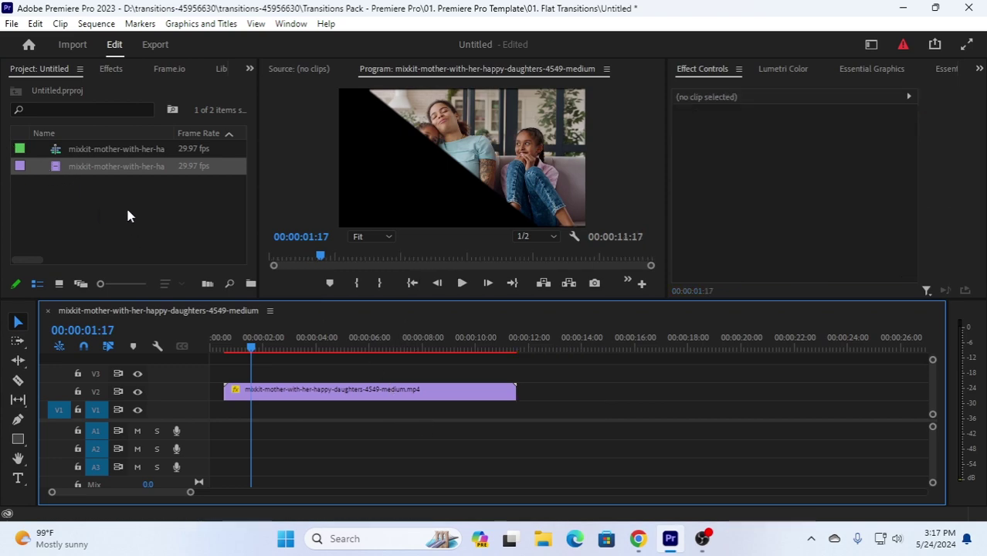
Step: Import the mixkit-abundant-trees-in-a-jungle-5039 video and place it on V1 at the start of the sequence
right_click(128, 216)
left_click(166, 318)
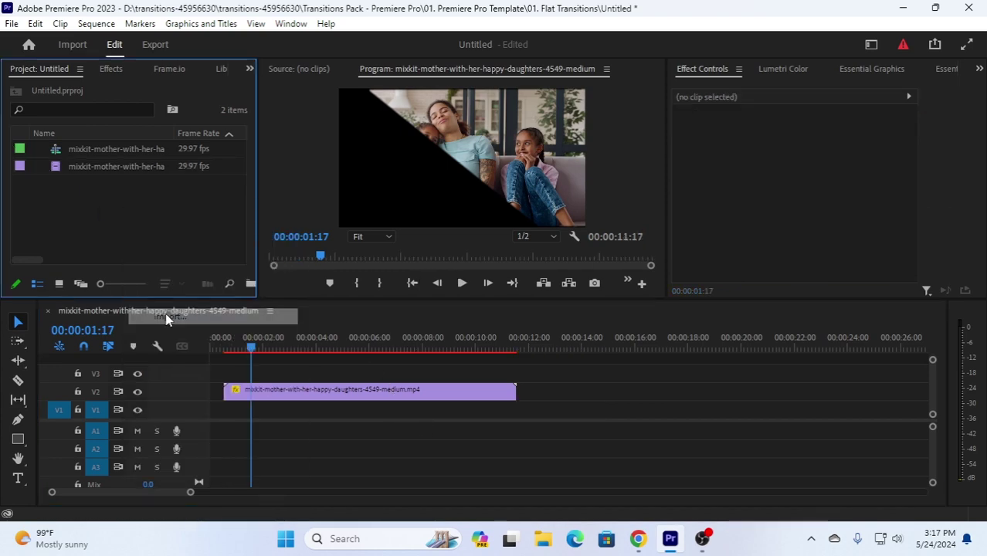
left_click(224, 210)
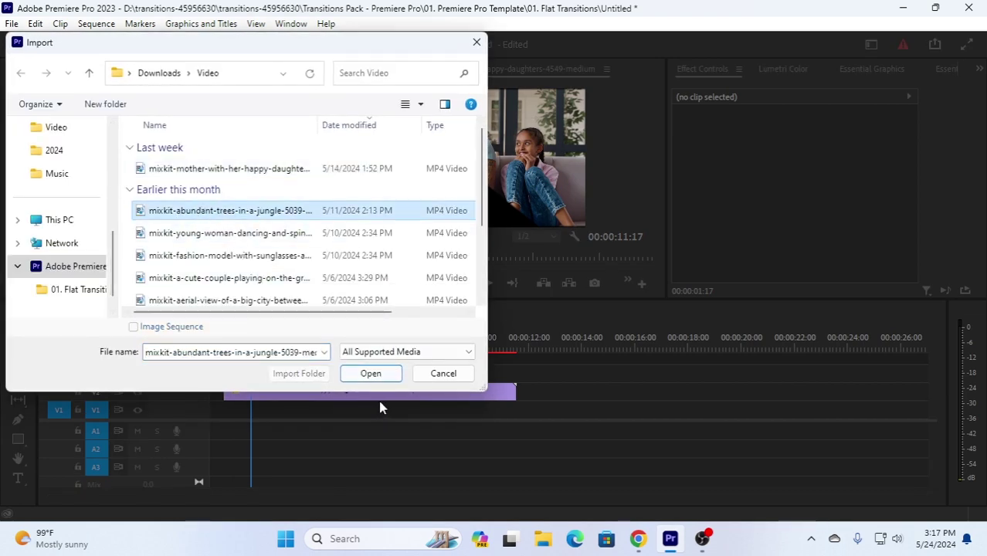
left_click(371, 373)
left_click_drag(136, 193, 216, 411)
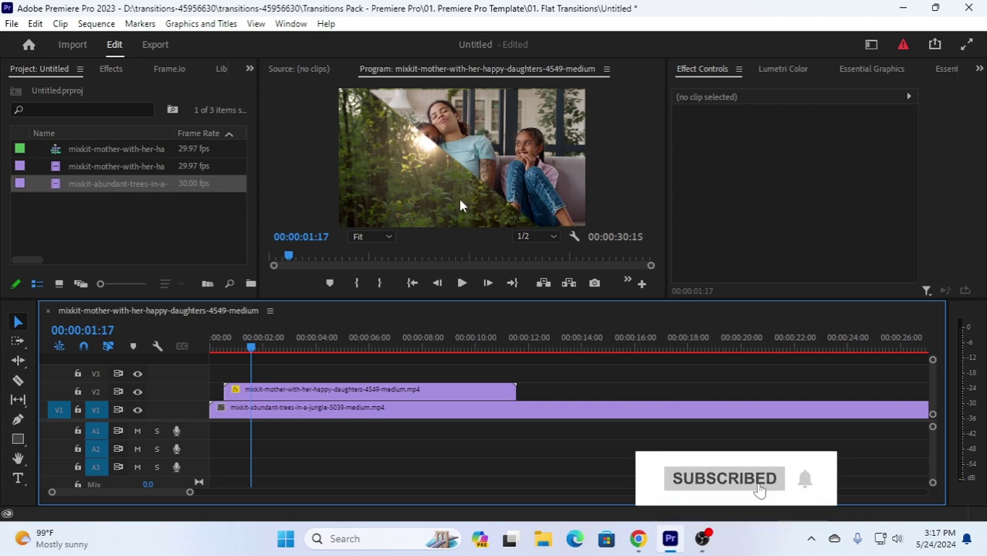
Step: Move the V2 clip to the start of the sequence and shift its picture to a position of about 628.7, 348.8
left_click_drag(309, 392, 277, 393)
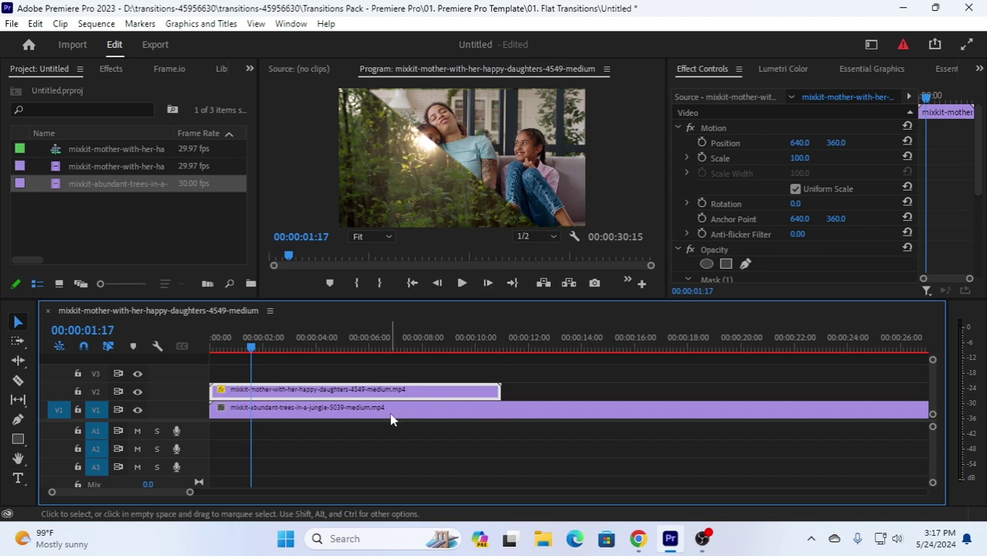
left_click(486, 165)
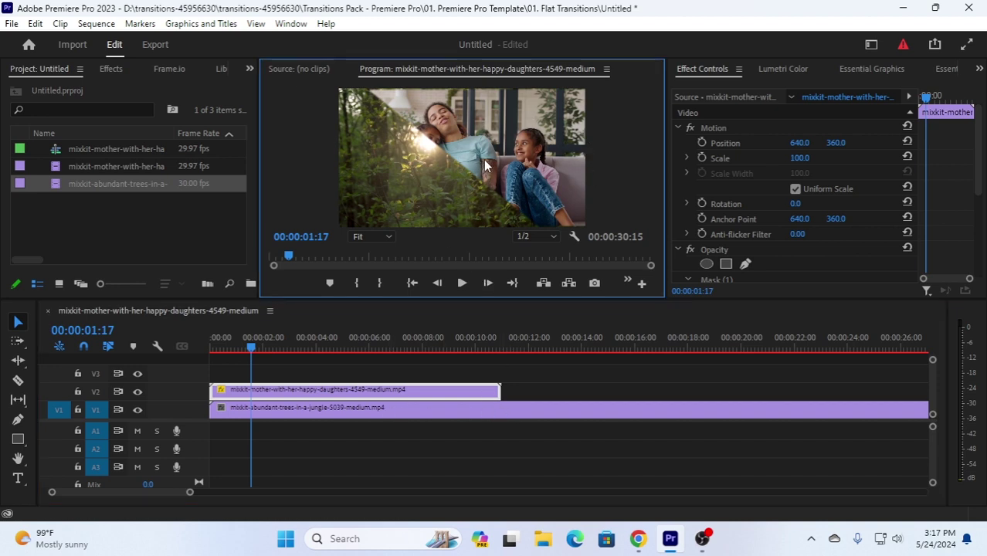
left_click(328, 393)
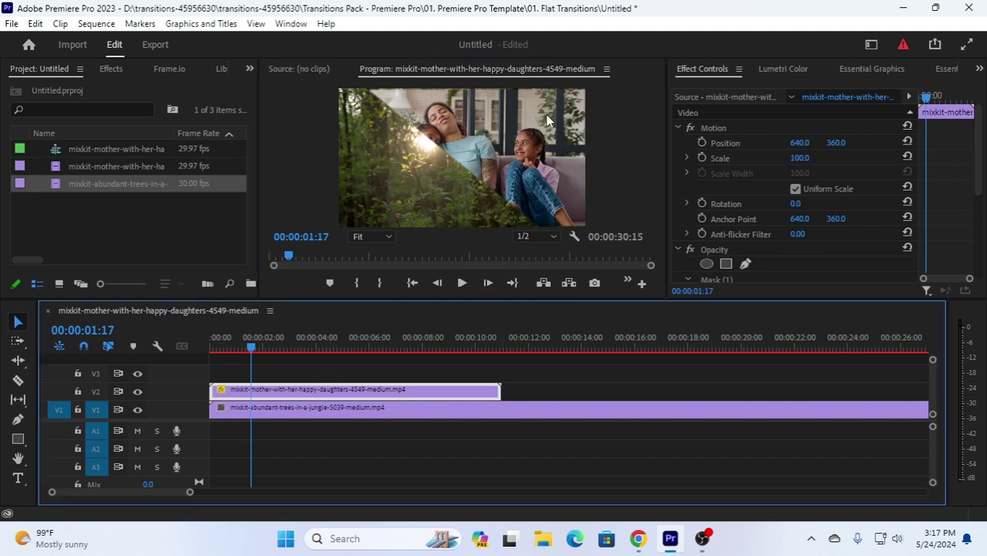
left_click(508, 149)
left_click(506, 149)
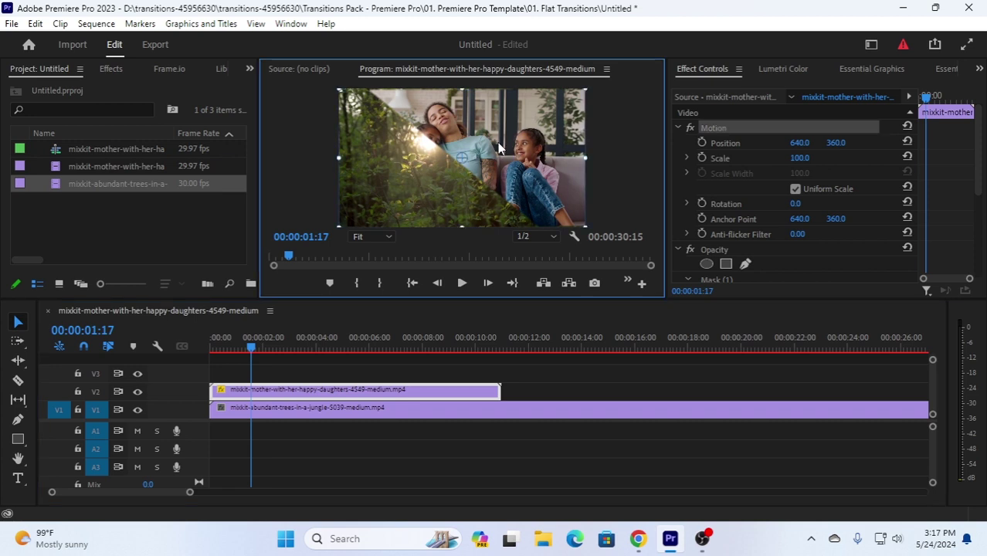
left_click_drag(498, 147, 434, 154)
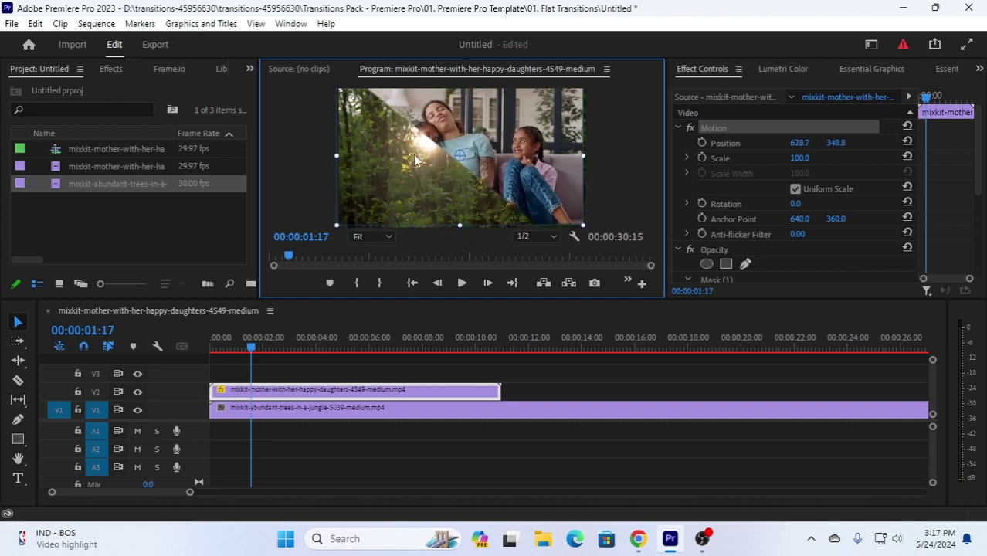
Step: Draw a closed four-point free-draw opacity mask on the V1 jungle clip, covering the frame area left of the diagonal
left_click(336, 410)
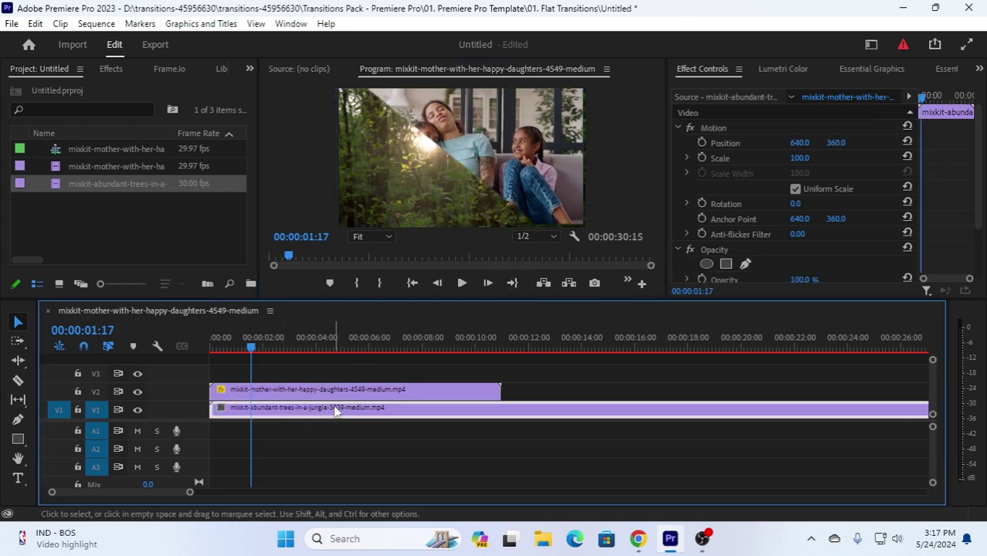
left_click(744, 264)
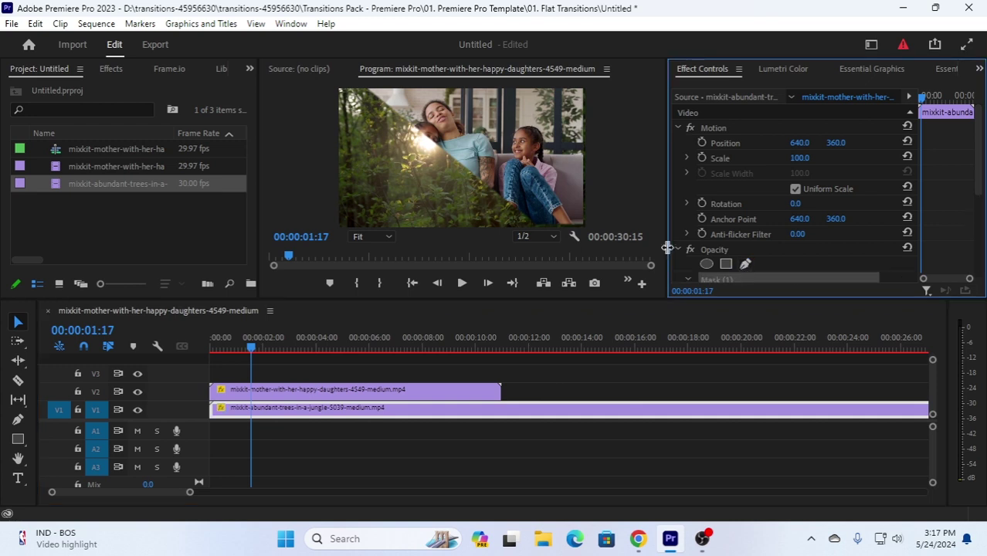
left_click(366, 91)
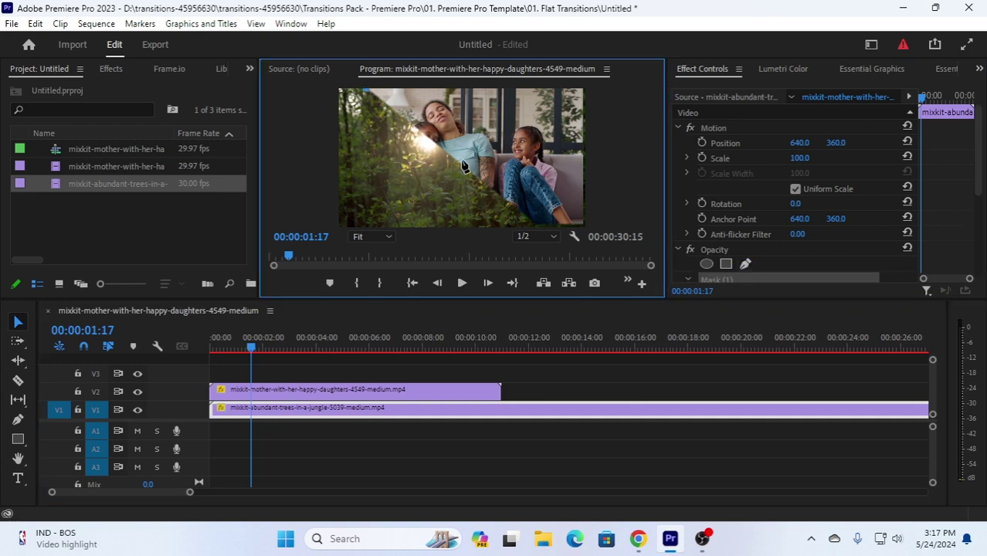
left_click(543, 226)
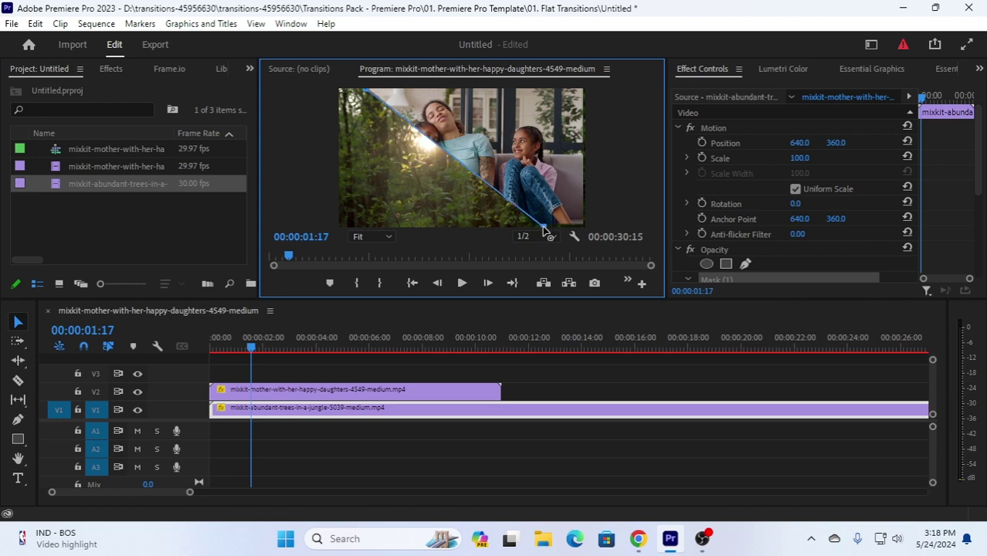
left_click(339, 227)
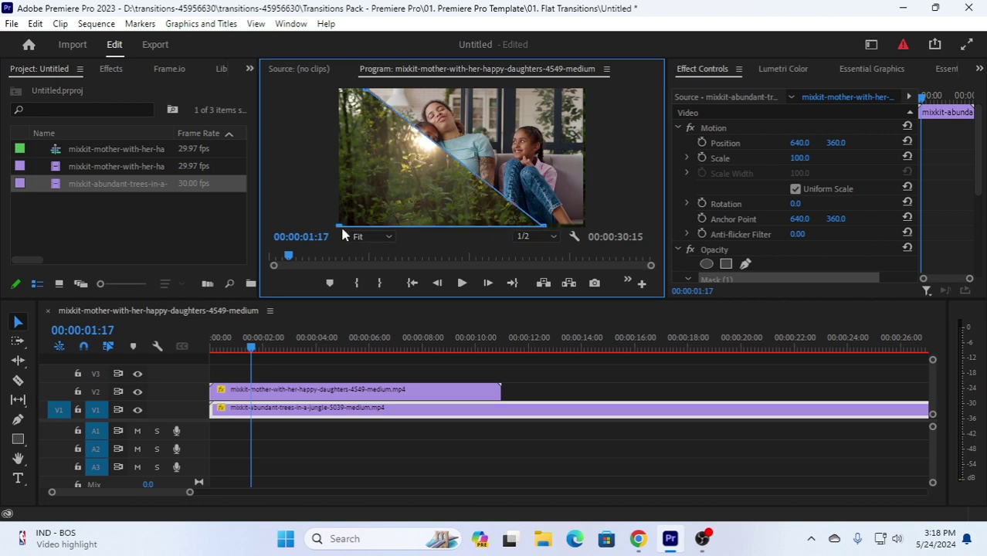
left_click(339, 91)
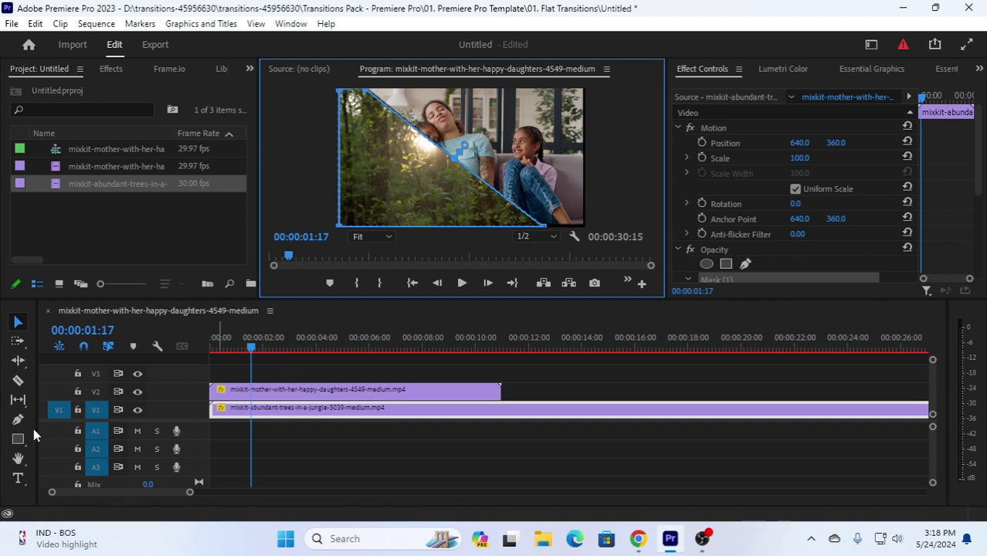
Step: Split the V1 jungle clip at the end of the V2 clip and delete the excess part
left_click(18, 380)
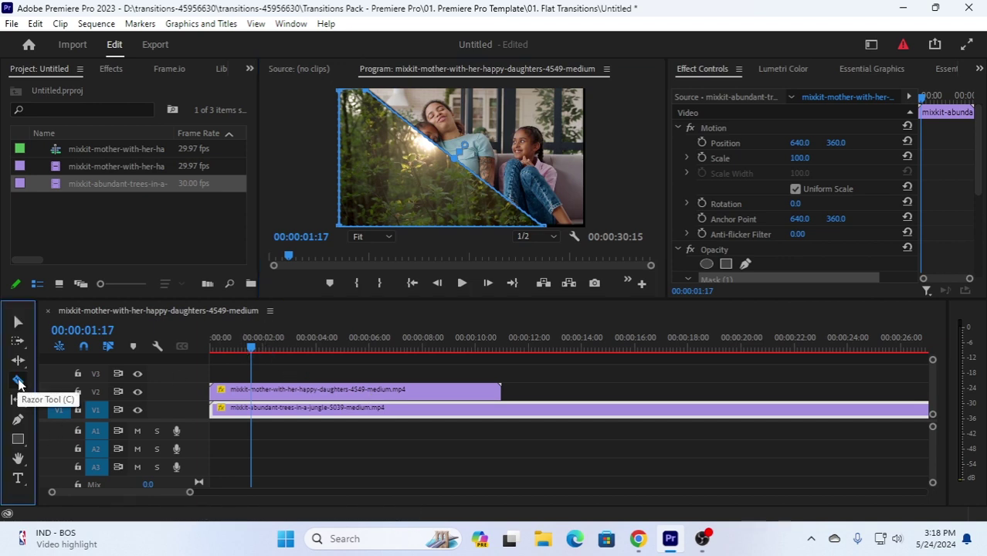
left_click(508, 411)
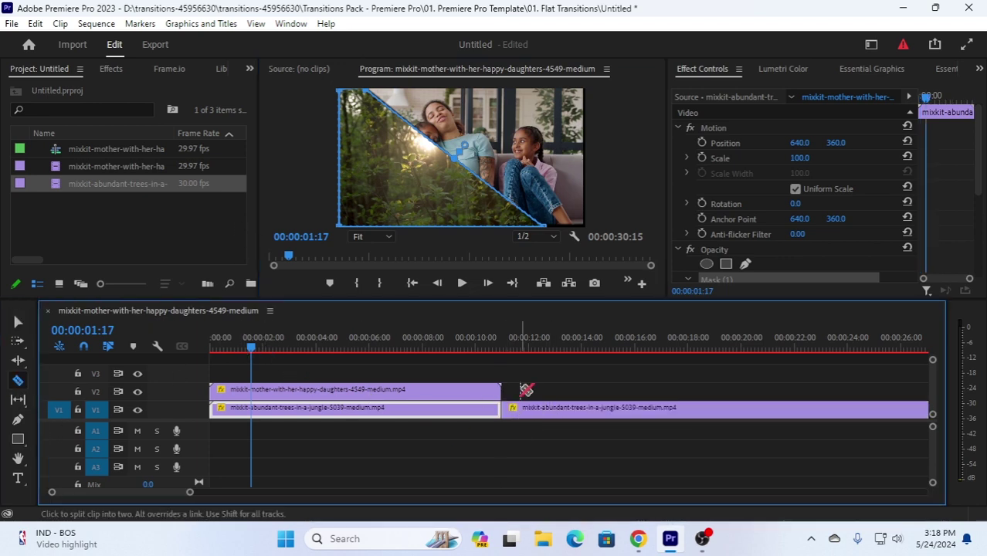
left_click(18, 321)
left_click(593, 416)
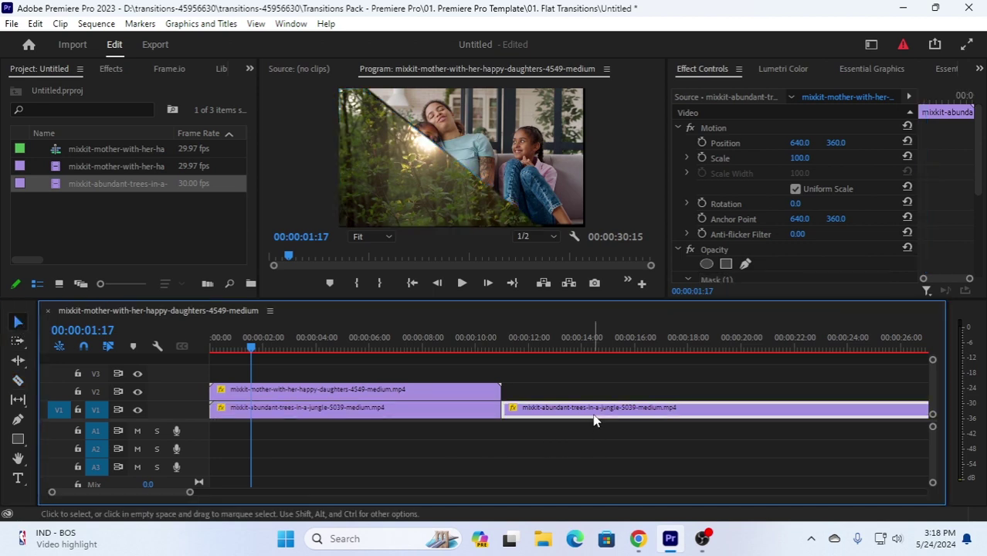
key("Delete")
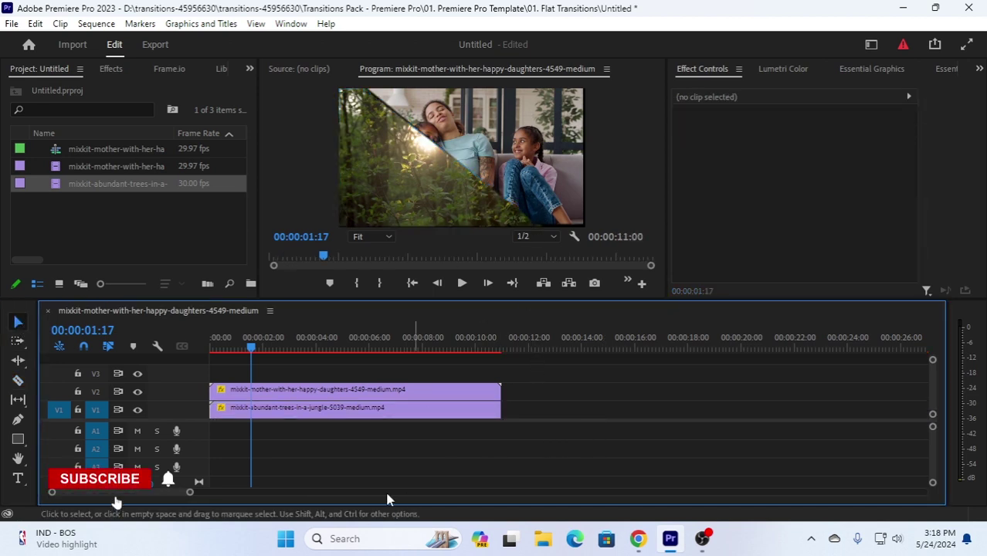
left_click_drag(312, 410, 287, 415)
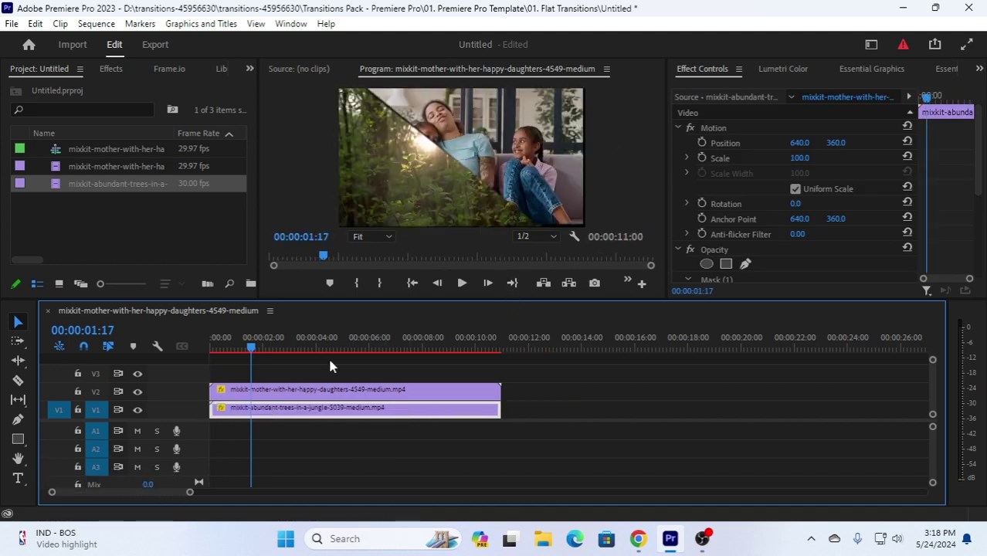
Step: Move the playhead to 00:00:03:10 and shift the V2 clip's picture to a position of about 625.0, 352.5
left_click_drag(251, 347, 298, 352)
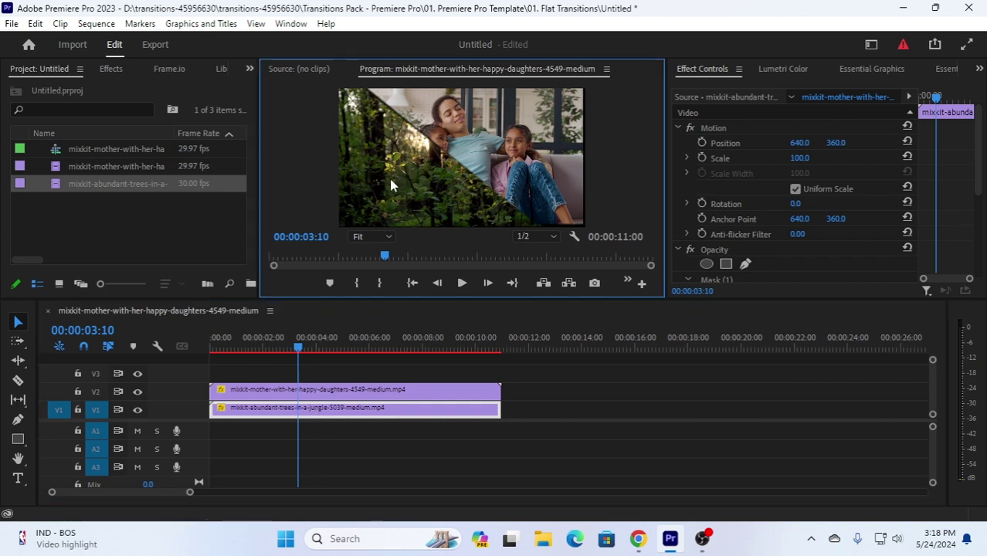
left_click(417, 175)
left_click(404, 182)
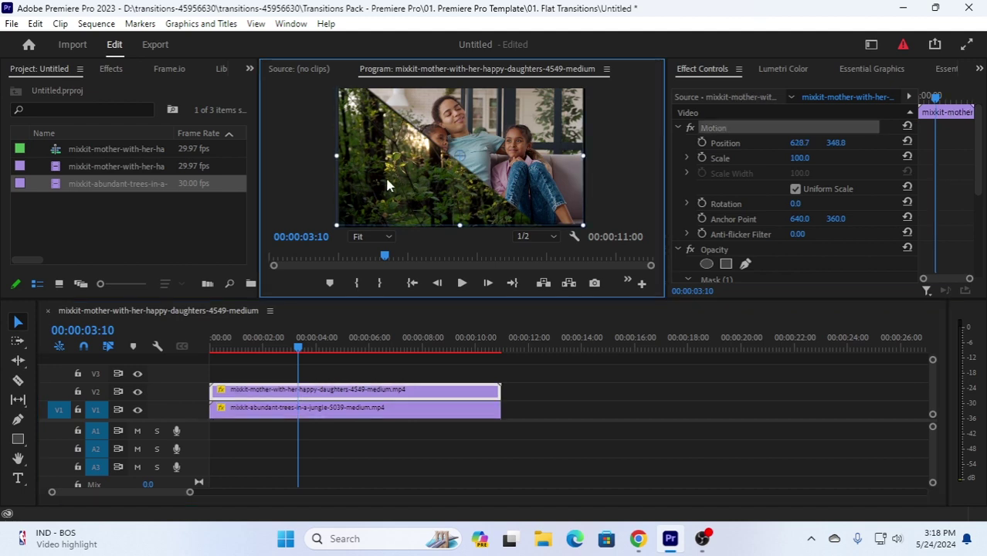
mouse_move(387, 185)
left_mouse_down()
mouse_move(380, 142)
mouse_move(394, 180)
mouse_move(384, 175)
mouse_move(387, 185)
left_mouse_up()
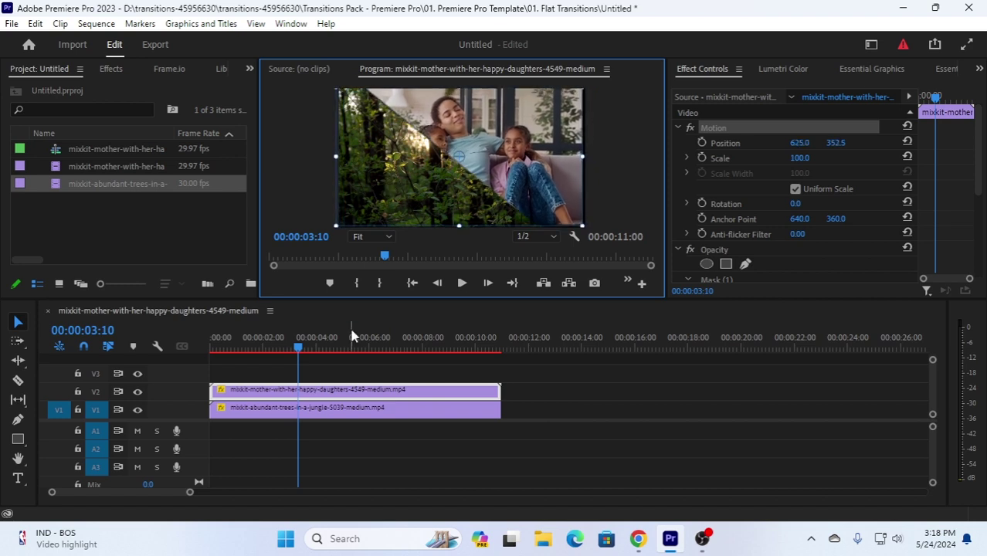
Step: Open the V1 jungle clip in the Source Monitor and review its opacity mask settings
left_click(329, 413)
left_click(387, 185)
double_click(359, 413)
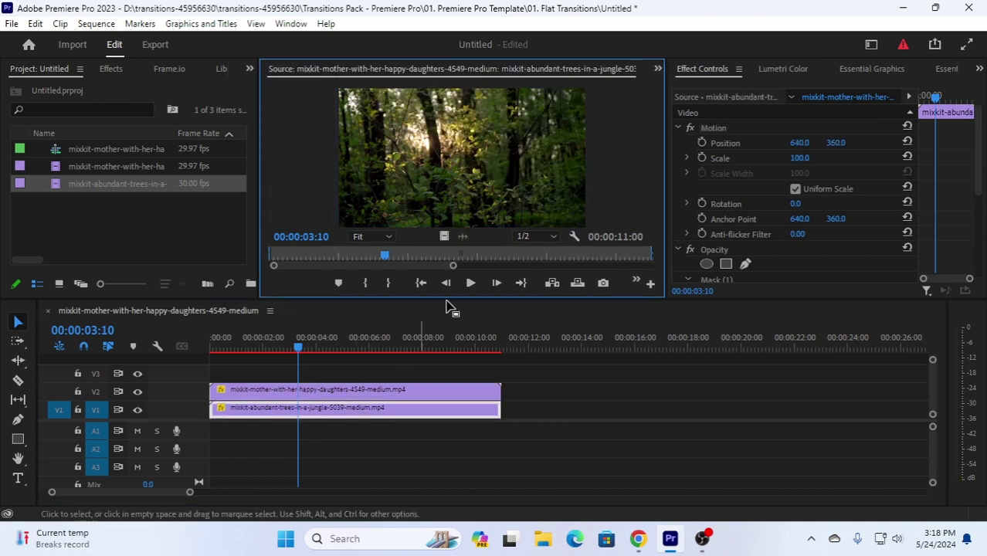
left_click(339, 410)
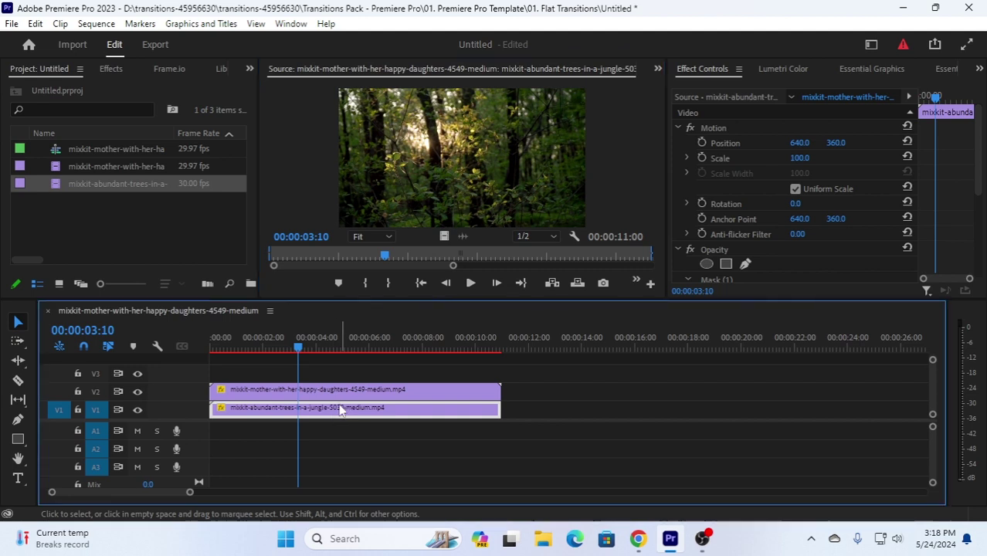
scroll(741, 200, "down", 5)
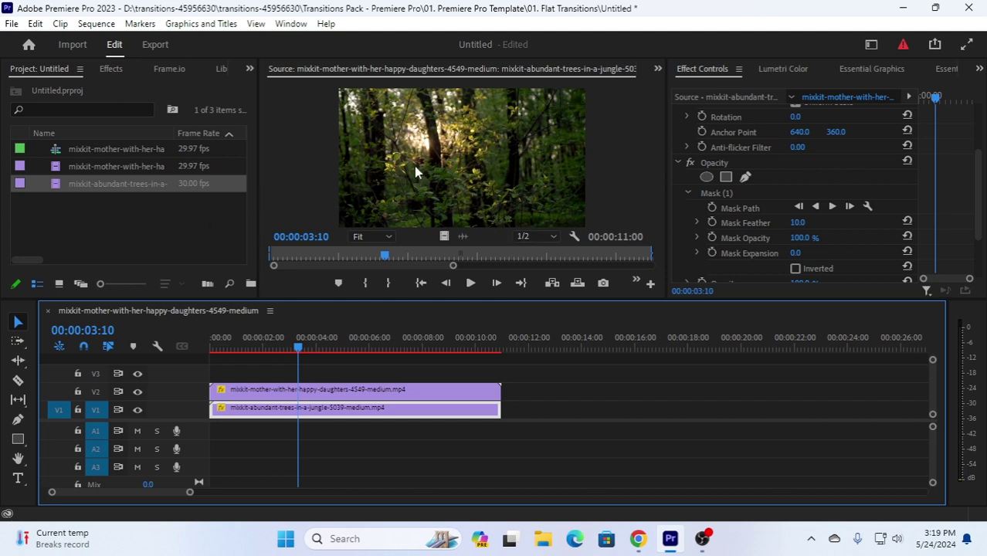
scroll(751, 250, "down", 4)
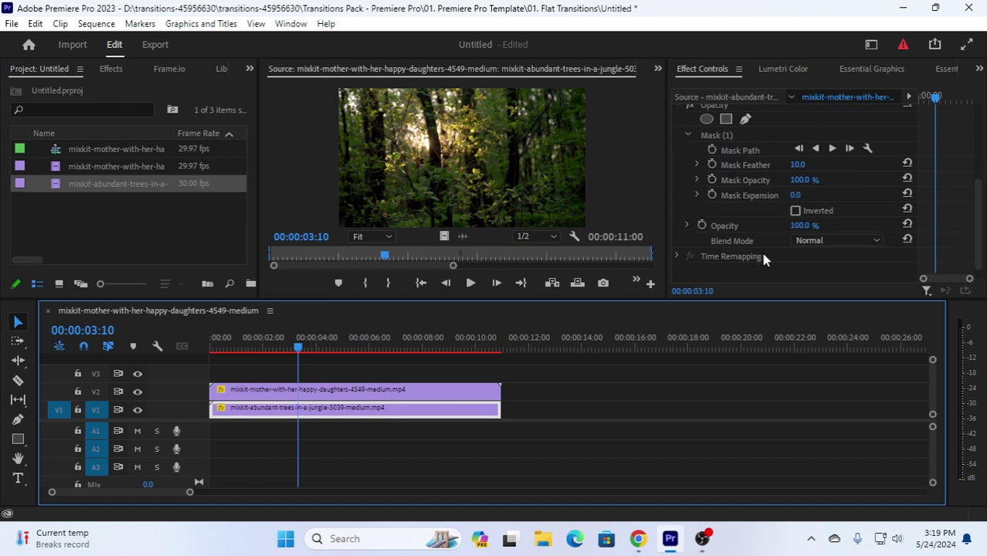